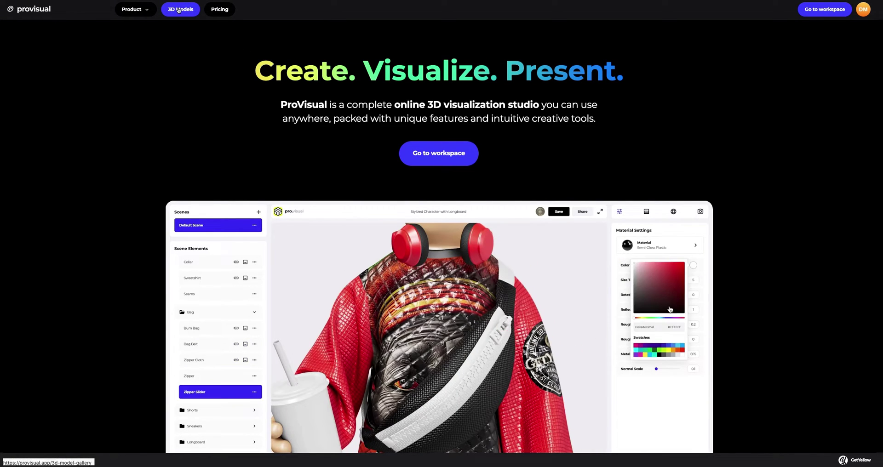
Browse the 3D Models gallery down to the Full-Zip Raglan Hoodie.
{"action": "left_click", "coordinate": [178, 9]}
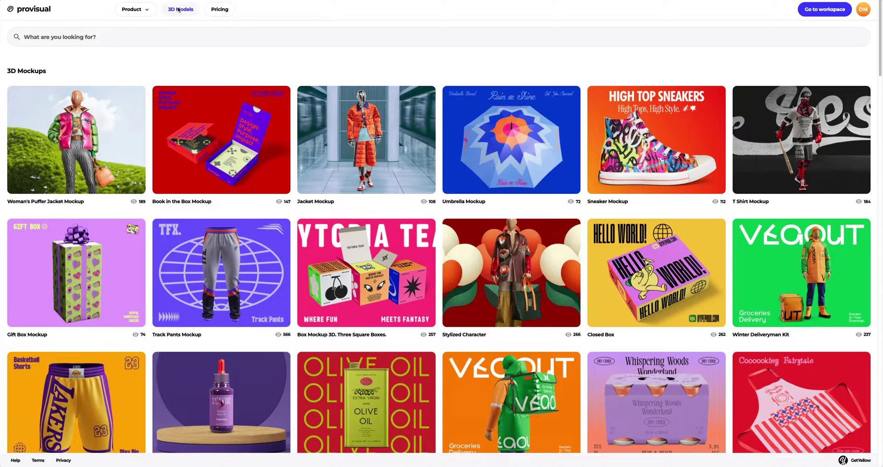
{"action": "scroll", "coordinate": [192, 109], "scroll_direction": "down", "scroll_amount": 1}
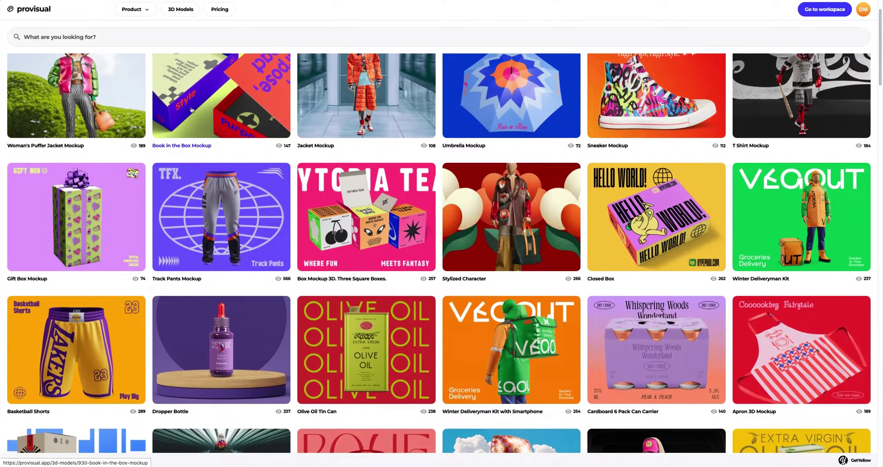
{"action": "scroll", "coordinate": [229, 242], "scroll_direction": "down", "scroll_amount": 2}
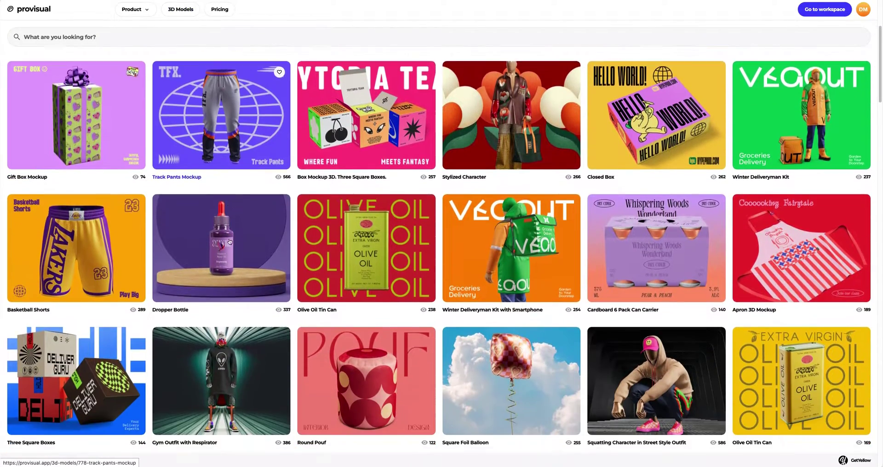
{"action": "scroll", "coordinate": [229, 241], "scroll_direction": "down", "scroll_amount": 2}
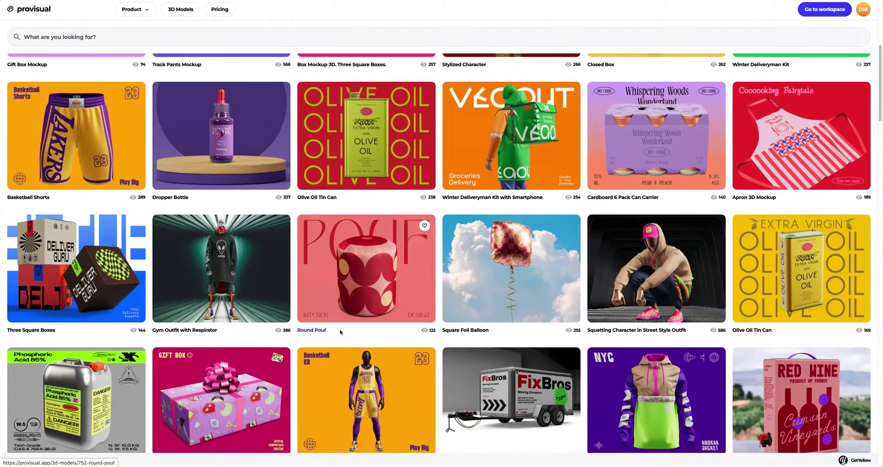
{"action": "scroll", "coordinate": [340, 332], "scroll_direction": "down", "scroll_amount": 2}
{"action": "scroll", "coordinate": [354, 322], "scroll_direction": "down", "scroll_amount": 3}
{"action": "scroll", "coordinate": [368, 352], "scroll_direction": "down", "scroll_amount": 2}
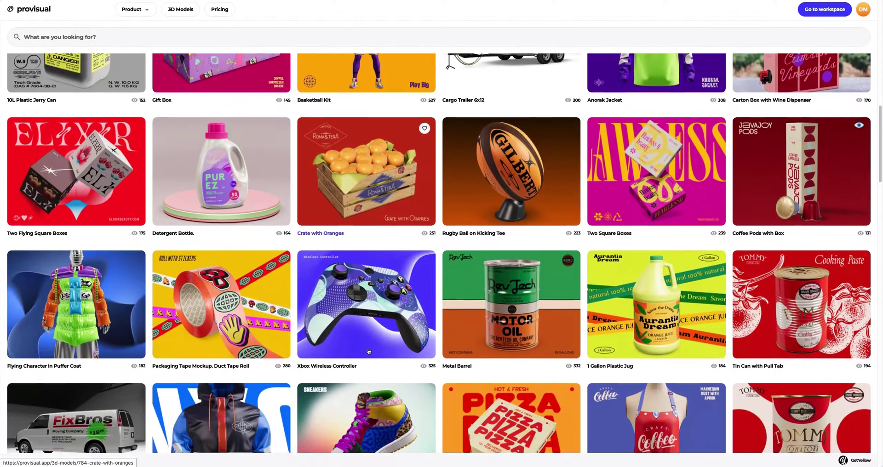
{"action": "scroll", "coordinate": [368, 352], "scroll_direction": "down", "scroll_amount": 3}
{"action": "scroll", "coordinate": [369, 351], "scroll_direction": "down", "scroll_amount": 1}
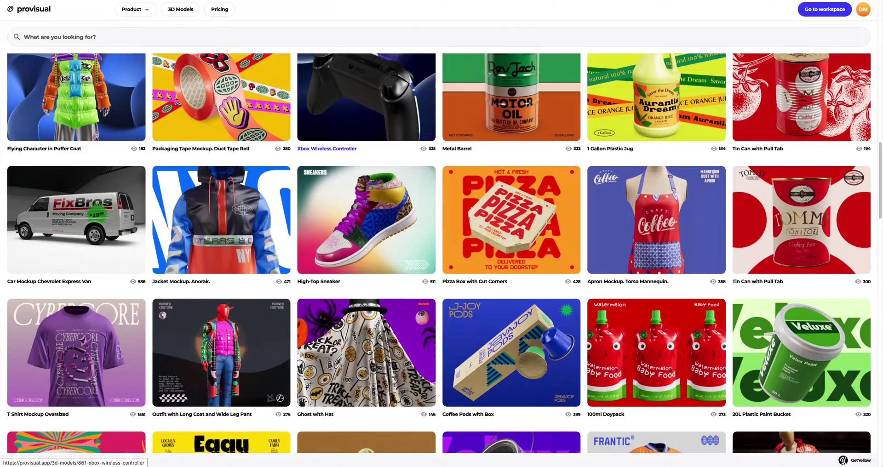
{"action": "scroll", "coordinate": [369, 352], "scroll_direction": "down", "scroll_amount": 1}
{"action": "scroll", "coordinate": [369, 351], "scroll_direction": "down", "scroll_amount": 1}
{"action": "scroll", "coordinate": [369, 351], "scroll_direction": "down", "scroll_amount": 1}
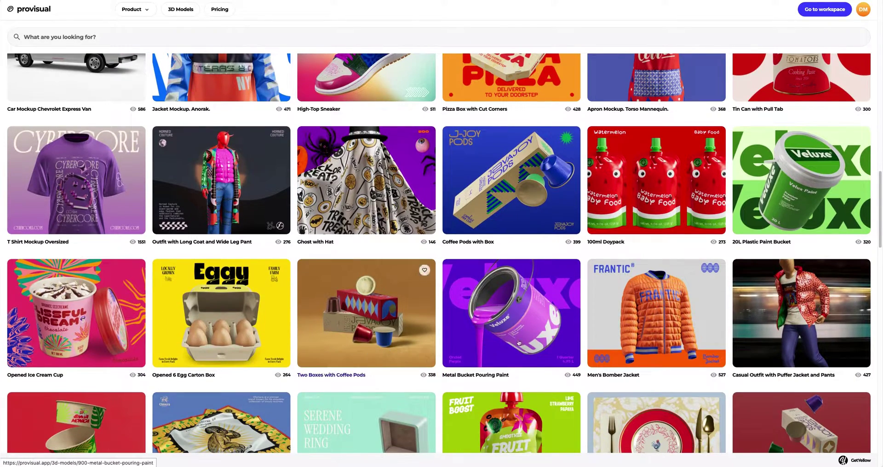
{"action": "scroll", "coordinate": [794, 329], "scroll_direction": "down", "scroll_amount": 2}
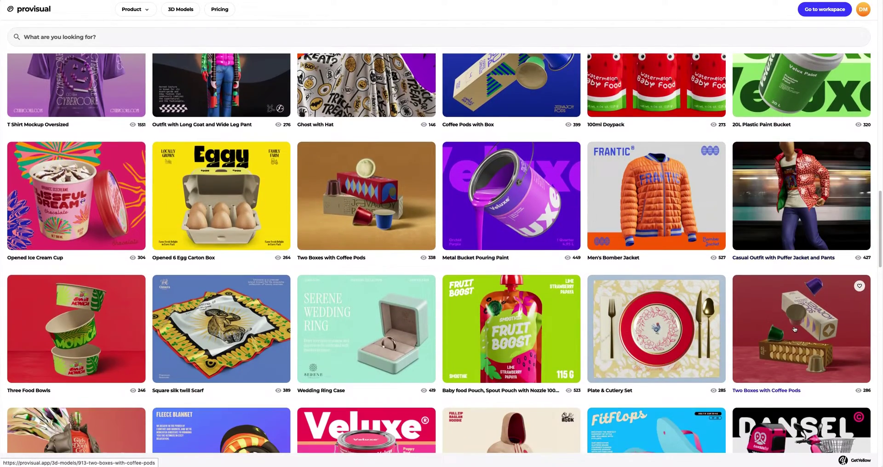
{"action": "scroll", "coordinate": [794, 329], "scroll_direction": "down", "scroll_amount": 3}
{"action": "scroll", "coordinate": [795, 329], "scroll_direction": "down", "scroll_amount": 1}
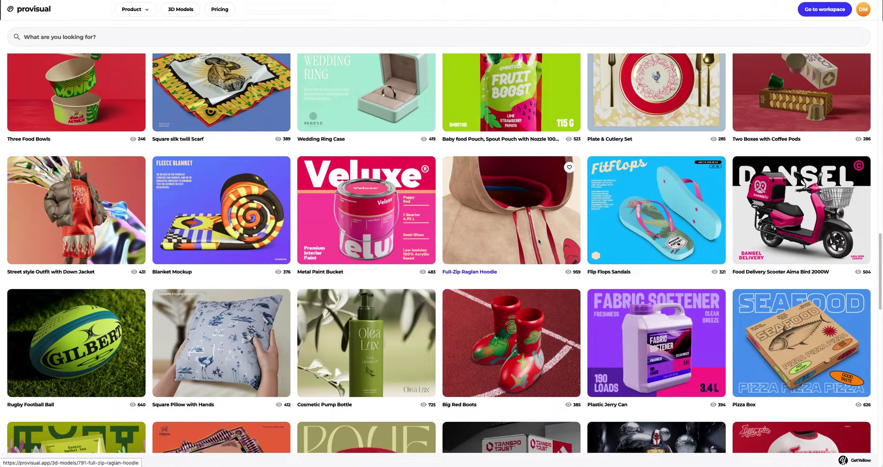
{"action": "mouse_move", "coordinate": [511, 210]}
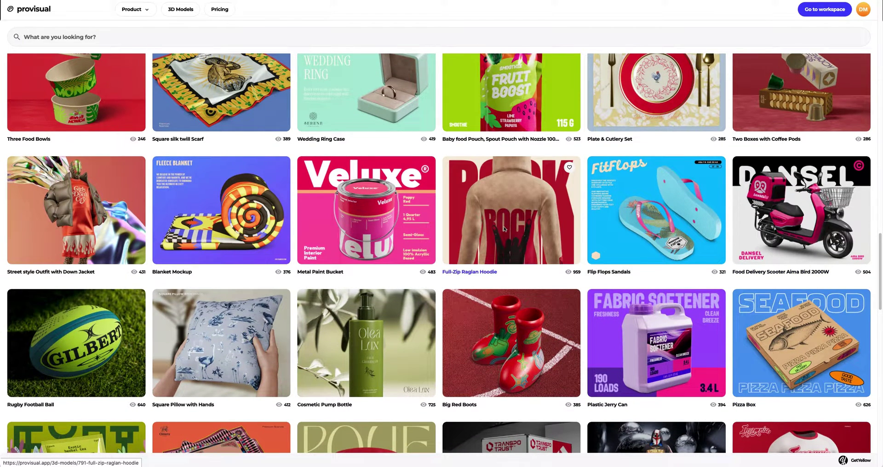
Preview the Full-Zip Raglan Hoodie images, including the ROCK sleeve, and create a project from it.
{"action": "left_click", "coordinate": [514, 231]}
{"action": "left_click", "coordinate": [367, 307]}
{"action": "left_click", "coordinate": [392, 309]}
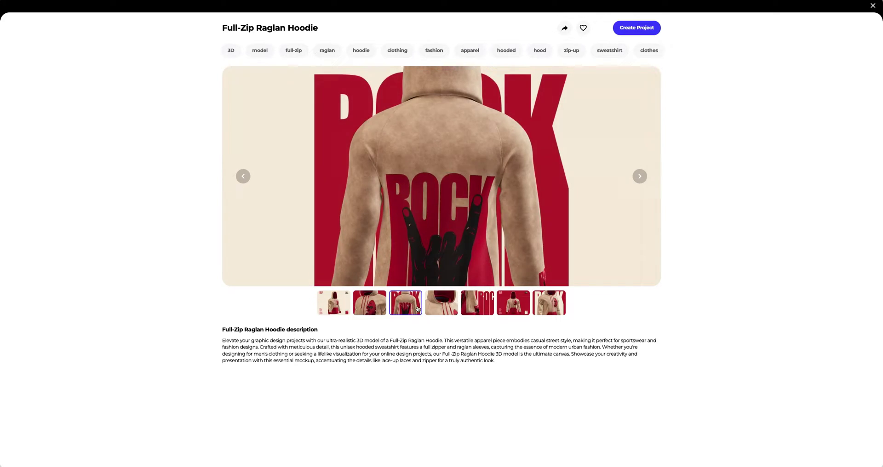
{"action": "left_click", "coordinate": [439, 308]}
{"action": "left_click", "coordinate": [470, 308]}
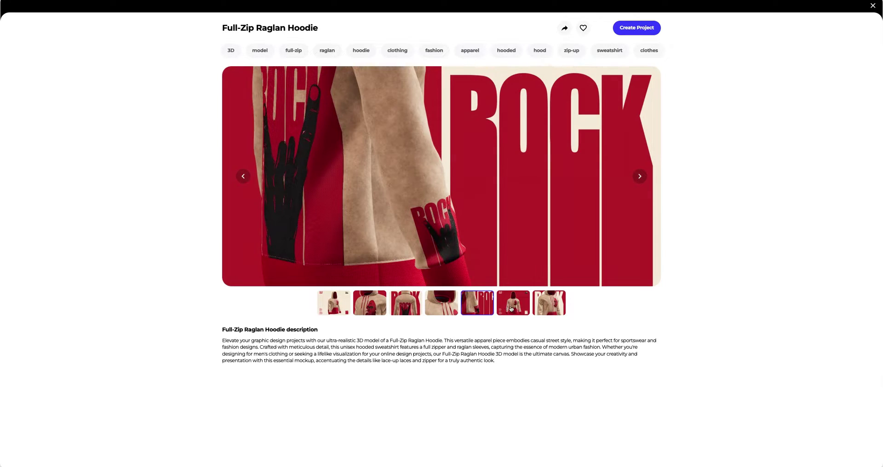
{"action": "left_click", "coordinate": [512, 310]}
{"action": "left_click", "coordinate": [541, 309]}
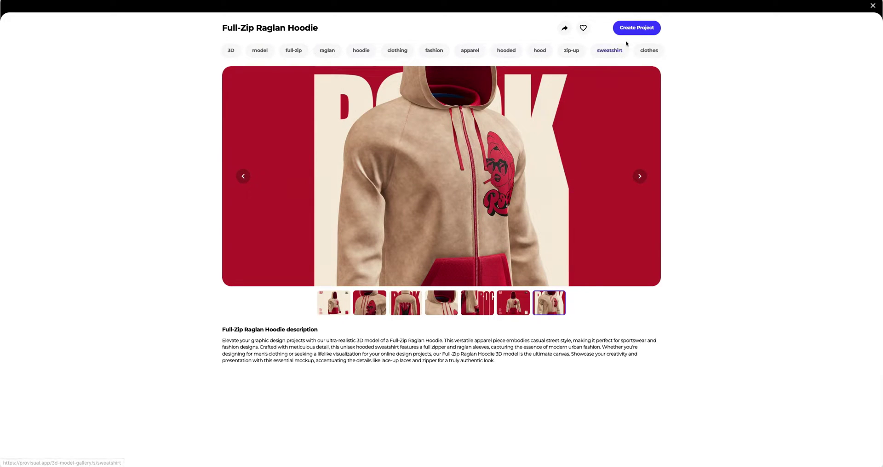
{"action": "left_click", "coordinate": [637, 29]}
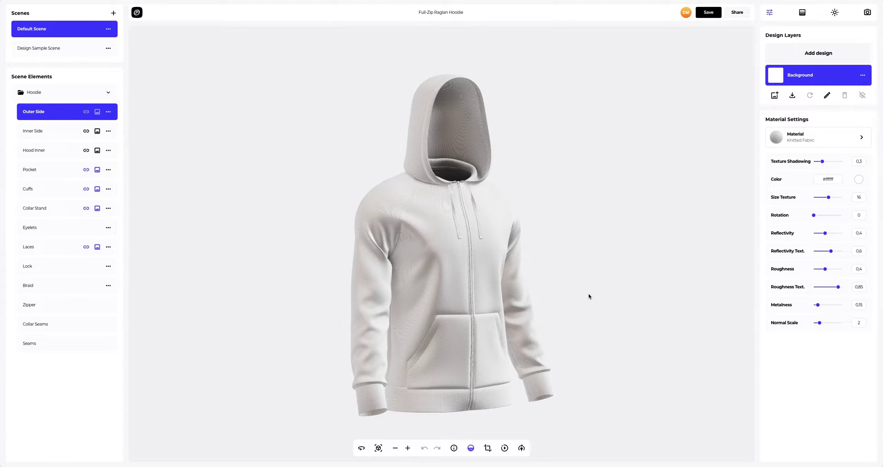
Replace the outer side's knitted fabric with purple Alcantara from the Materials library.
{"action": "mouse_move", "coordinate": [588, 297]}
{"action": "left_mouse_down"}
{"action": "mouse_move", "coordinate": [225, 299]}
{"action": "mouse_move", "coordinate": [584, 299]}
{"action": "left_mouse_up"}
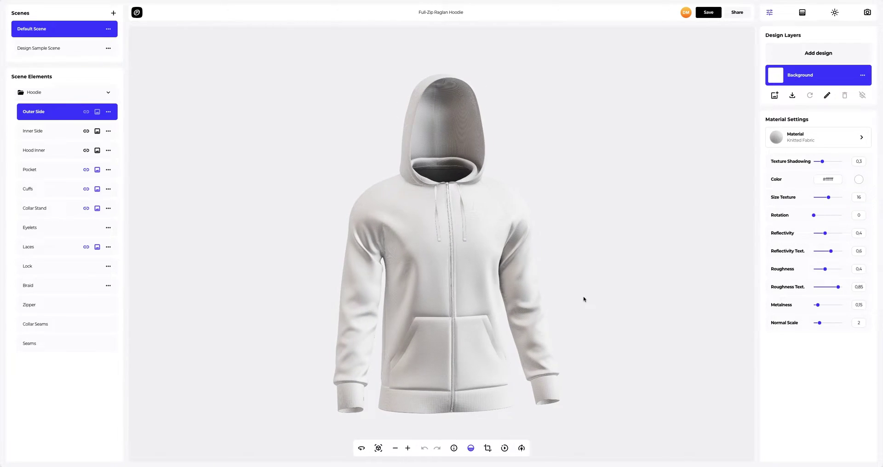
{"action": "left_click", "coordinate": [844, 145]}
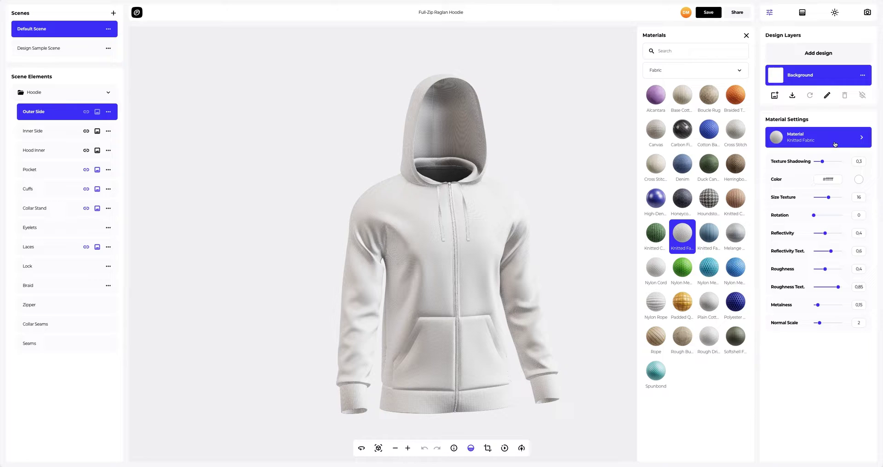
{"action": "left_click", "coordinate": [656, 95]}
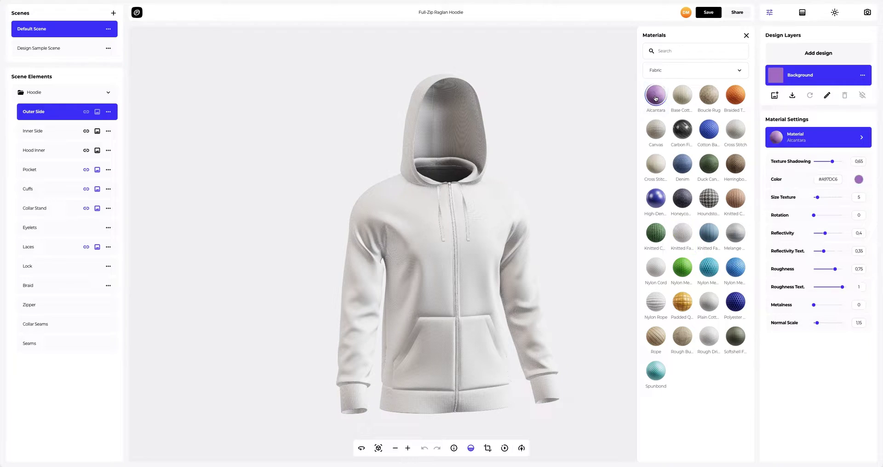
Recolour the Alcantara outer side to beige tan, hex E8B590.
{"action": "left_click", "coordinate": [746, 36]}
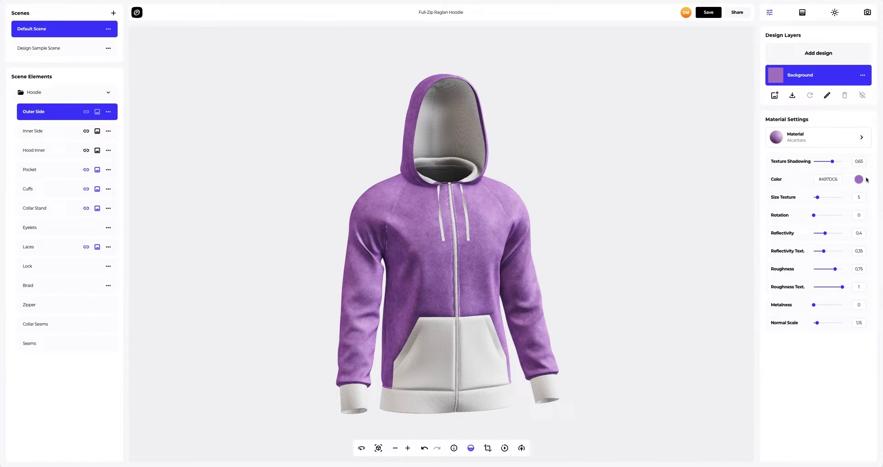
{"action": "left_click", "coordinate": [859, 180]}
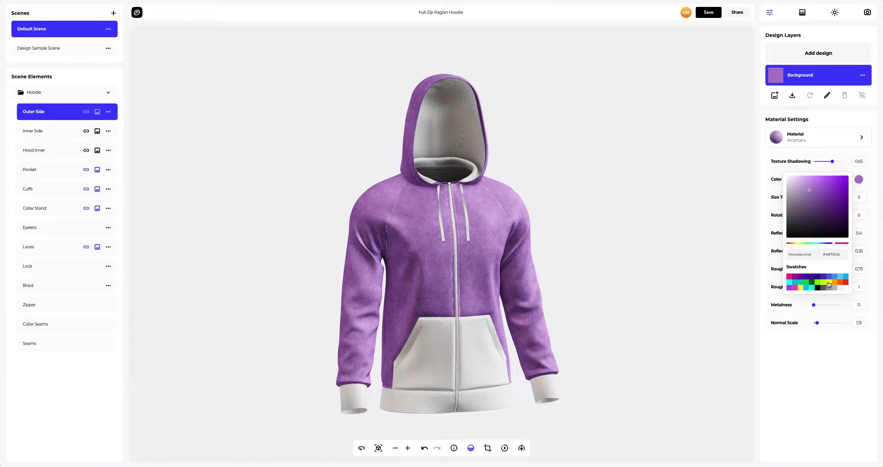
{"action": "left_click", "coordinate": [828, 283]}
{"action": "left_click_drag", "start_coordinate": [815, 225], "coordinate": [834, 209]}
{"action": "left_click_drag", "start_coordinate": [846, 253], "coordinate": [818, 256]}
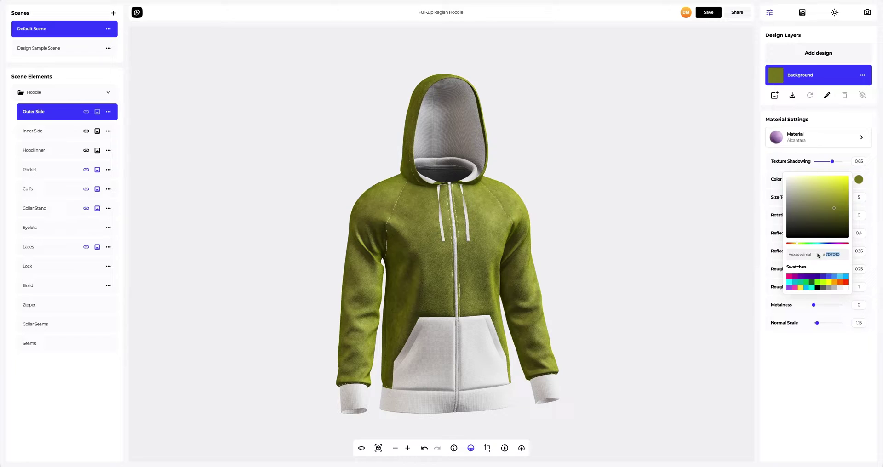
{"action": "type", "text": "E8B590"}
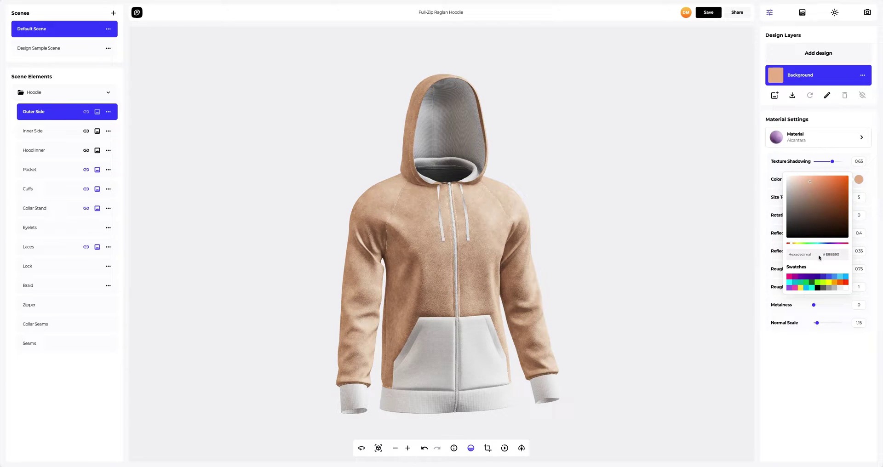
{"action": "left_click", "coordinate": [763, 256]}
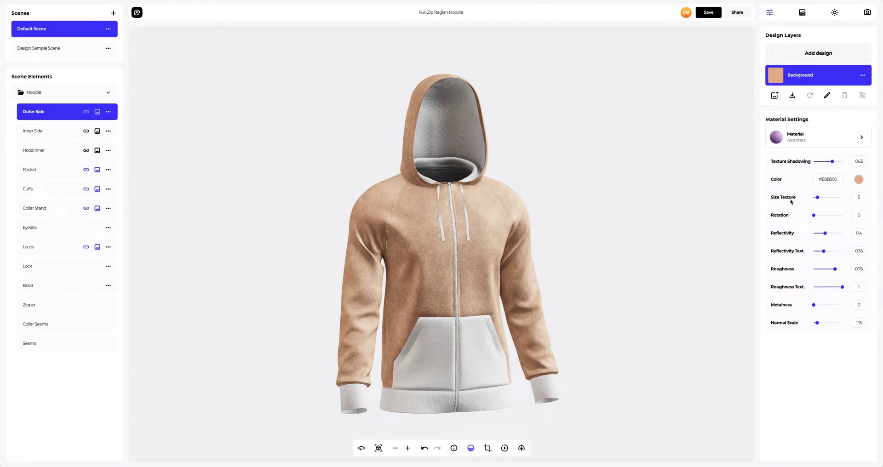
Raise the outer side's Size Texture from 5 to 13.9 and view the hoodie from below.
{"action": "left_click_drag", "start_coordinate": [818, 197], "coordinate": [827, 197]}
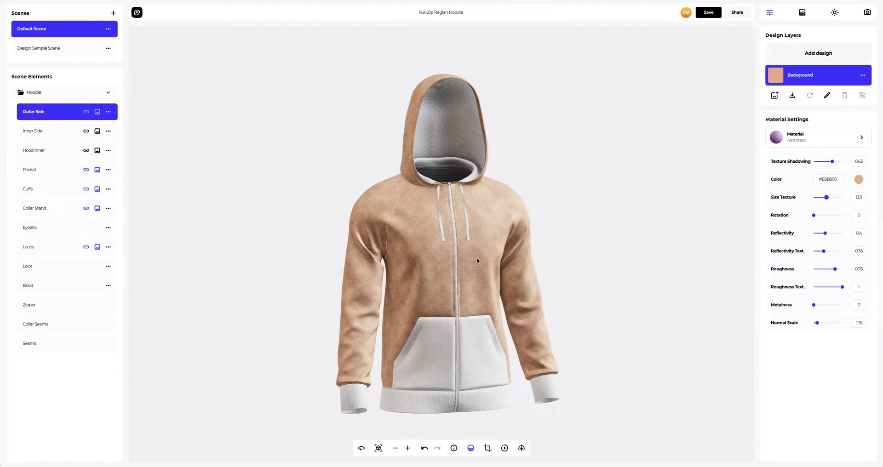
{"action": "left_click_drag", "start_coordinate": [466, 279], "coordinate": [426, 364]}
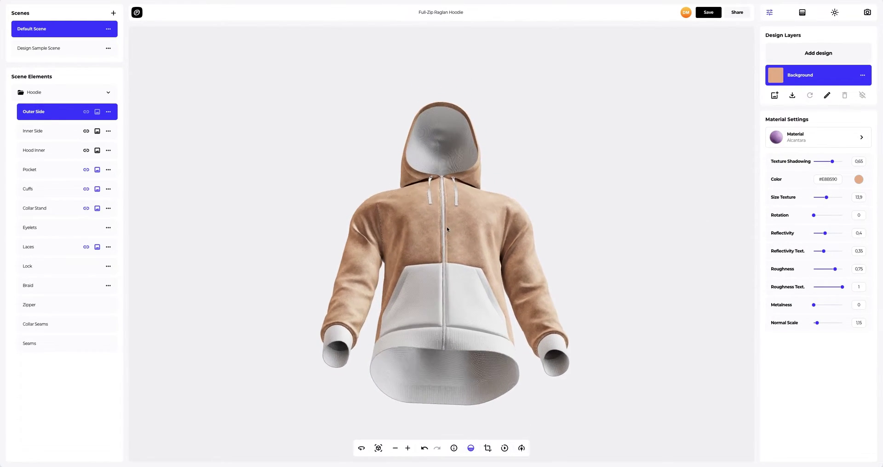
{"action": "scroll", "coordinate": [426, 365], "scroll_direction": "up", "scroll_amount": 5}
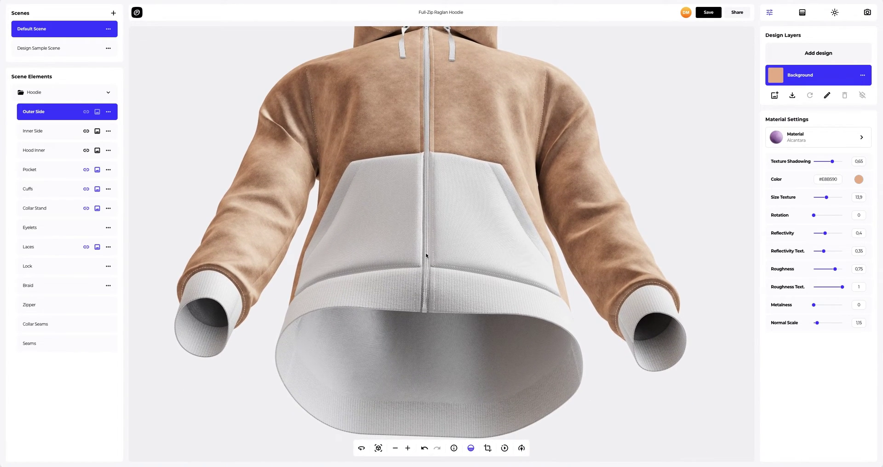
Colour the hoodie's inner side orange, hex FF6D01.
{"action": "left_click", "coordinate": [37, 133]}
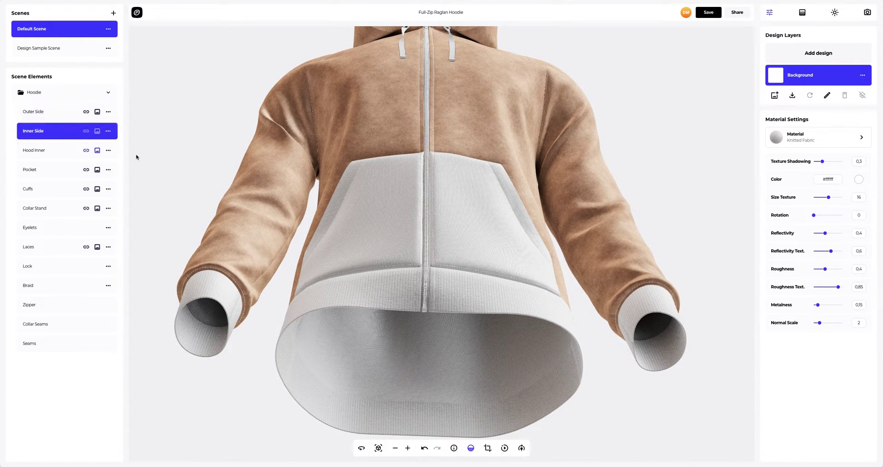
{"action": "left_click", "coordinate": [859, 179]}
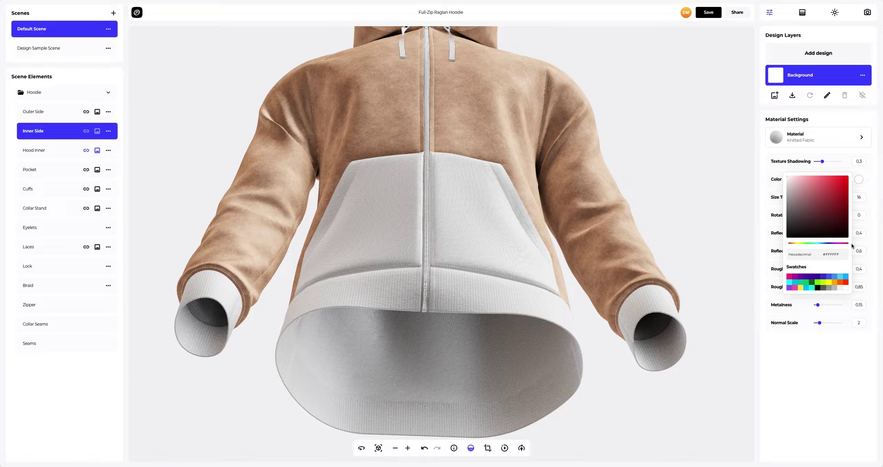
{"action": "left_click", "coordinate": [842, 284]}
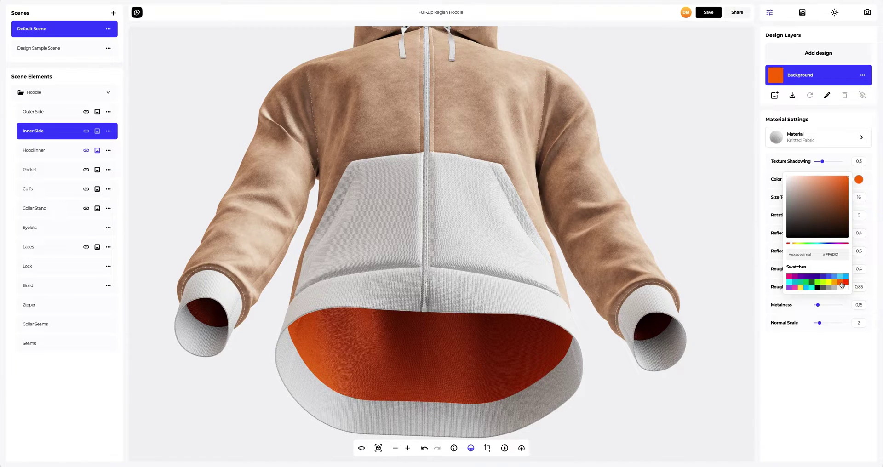
{"action": "left_click", "coordinate": [805, 354]}
Orbit and zoom in on the hood opening to see its grey lining.
{"action": "left_click_drag", "start_coordinate": [449, 217], "coordinate": [414, 239]}
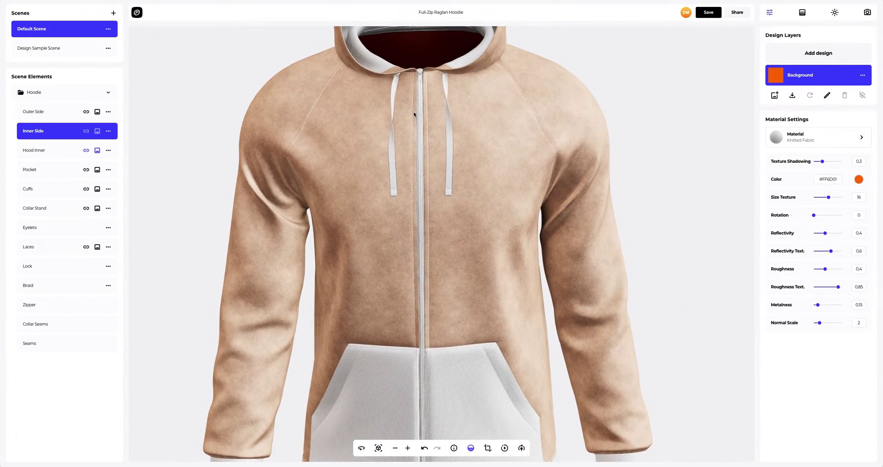
{"action": "scroll", "coordinate": [413, 239], "scroll_direction": "up", "scroll_amount": 2}
{"action": "scroll", "coordinate": [419, 230], "scroll_direction": "up", "scroll_amount": 3}
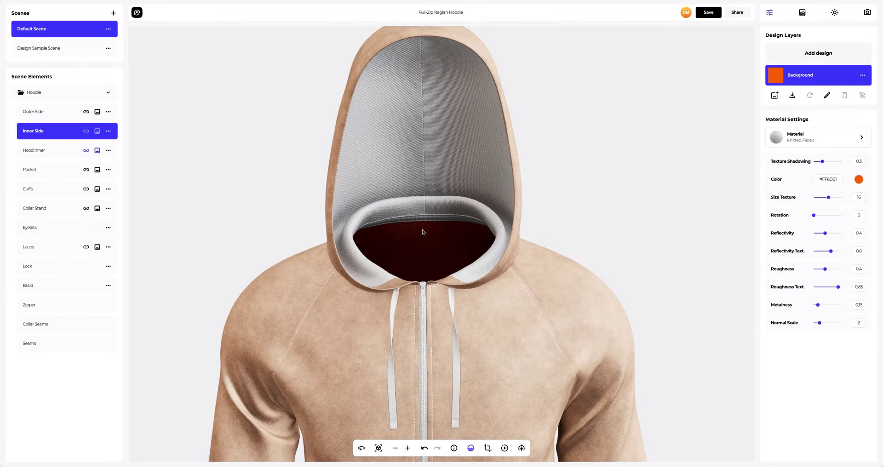
{"action": "scroll", "coordinate": [425, 230], "scroll_direction": "up", "scroll_amount": 3}
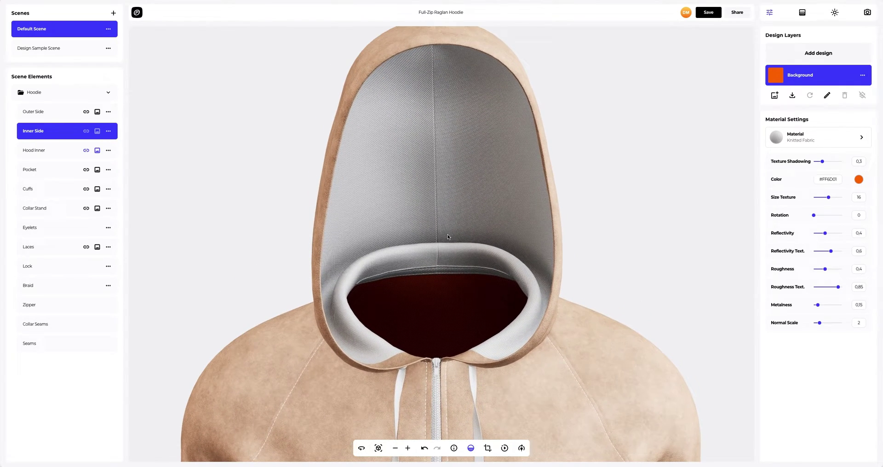
Set the Hood Inner colour to red hex BE1E2D.
{"action": "left_click", "coordinate": [35, 152]}
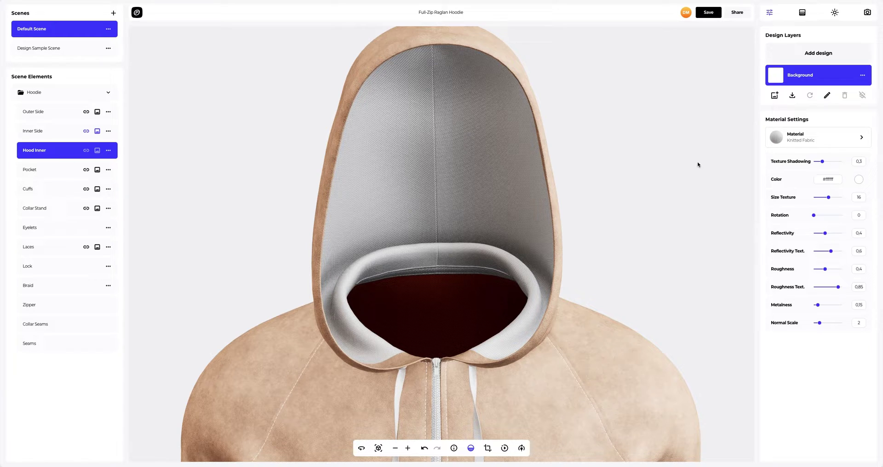
{"action": "left_click", "coordinate": [858, 181]}
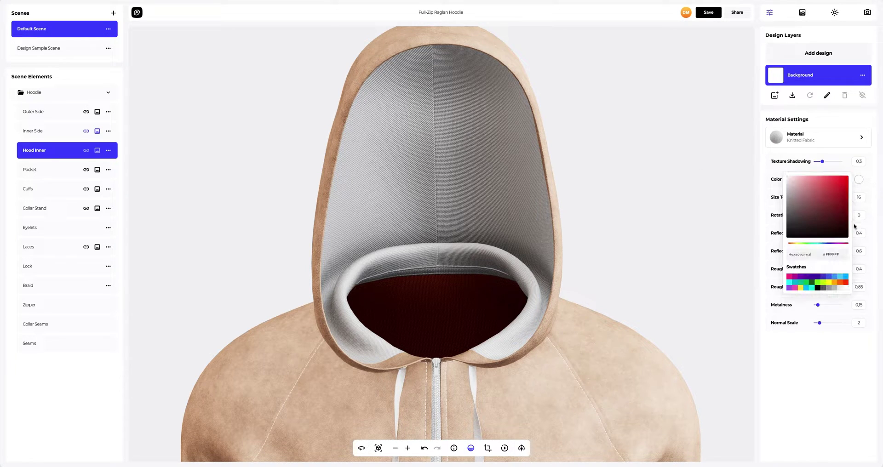
{"action": "left_click_drag", "start_coordinate": [844, 253], "coordinate": [819, 255]}
{"action": "type", "text": "BE1E2D"}
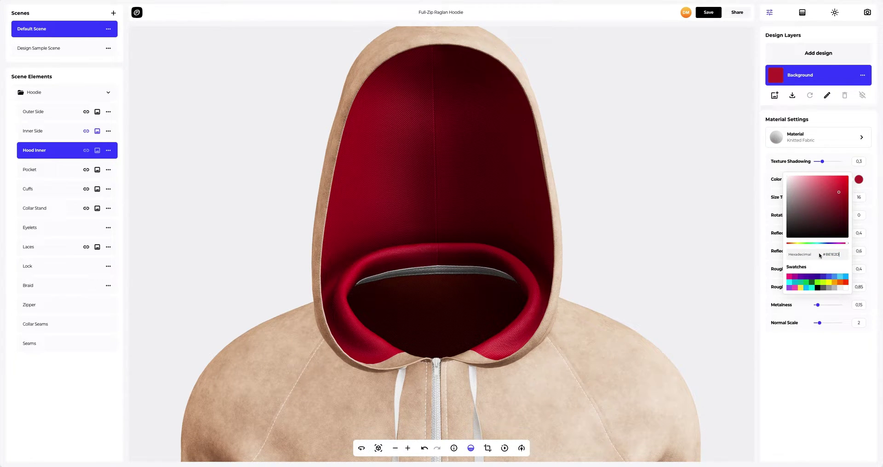
{"action": "left_click", "coordinate": [762, 260]}
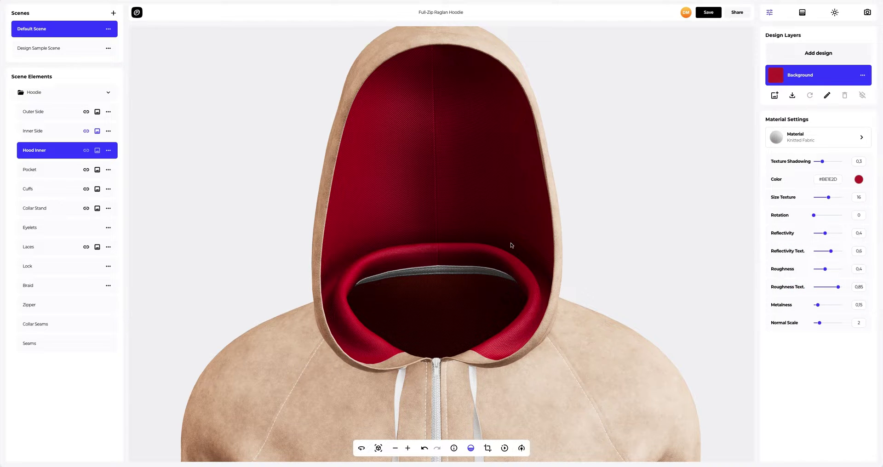
Paste blue #4895EF as the Collar Stand colour.
{"action": "left_click", "coordinate": [49, 213]}
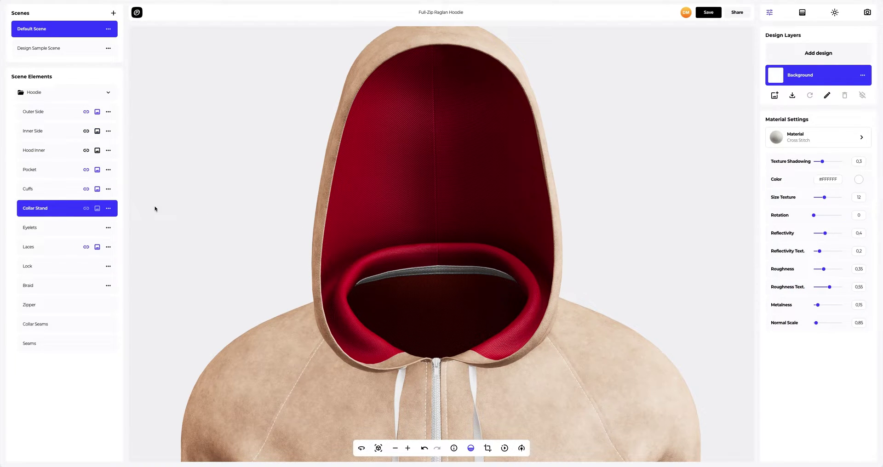
{"action": "left_click", "coordinate": [859, 179]}
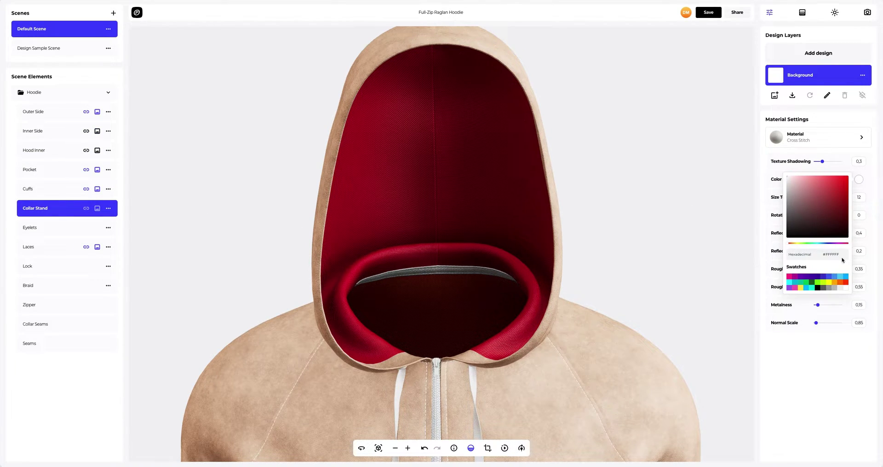
{"action": "type", "text": "#4895EF"}
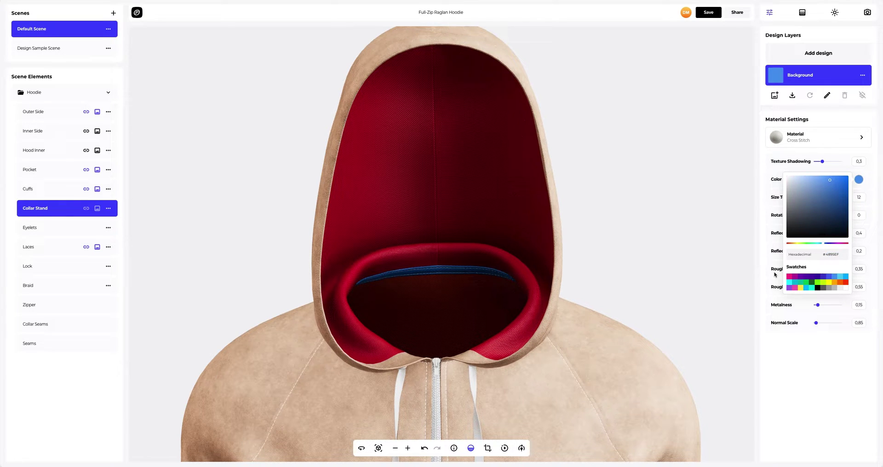
{"action": "left_click", "coordinate": [764, 281]}
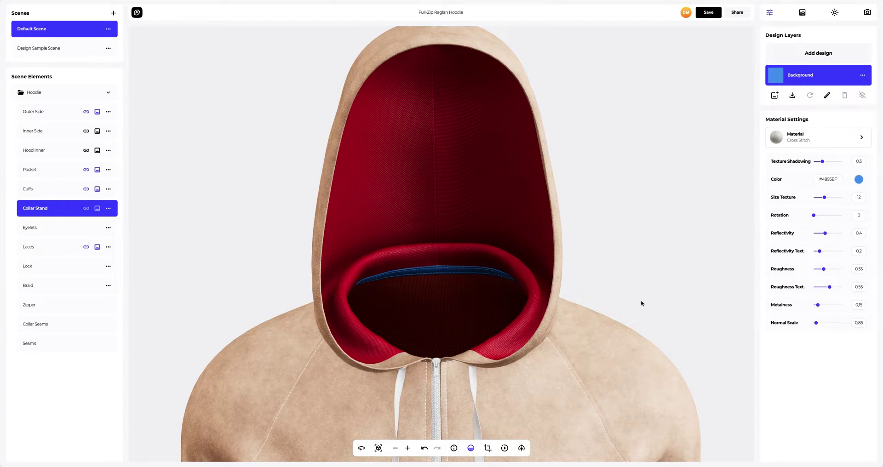
Set the Collar Seams colour to #4361EE and turn the view onto the front pocket.
{"action": "left_click", "coordinate": [46, 324]}
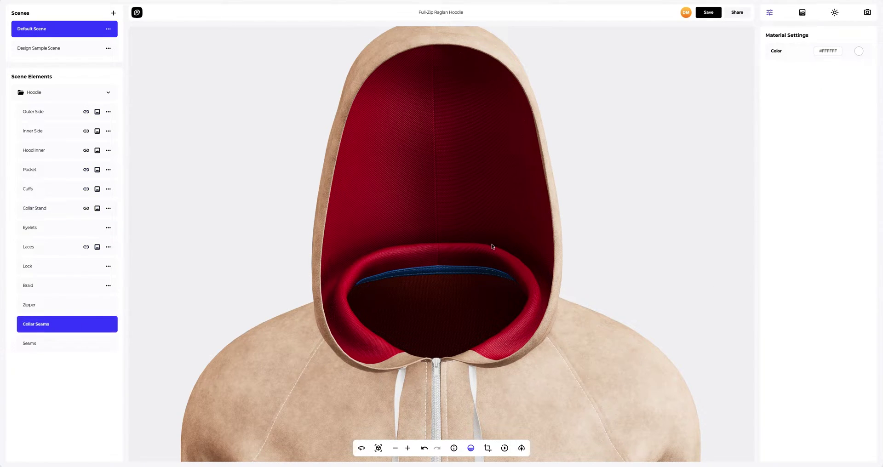
{"action": "left_click", "coordinate": [859, 53]}
{"action": "type", "text": "#4361EE"}
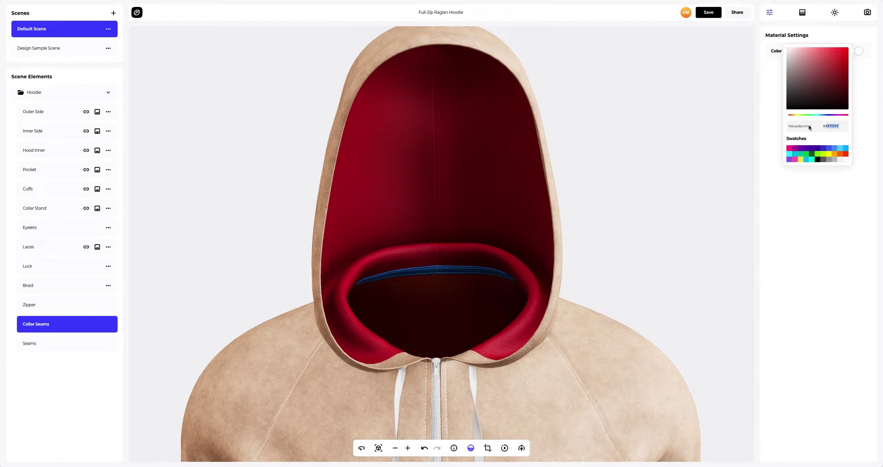
{"action": "left_click", "coordinate": [719, 167]}
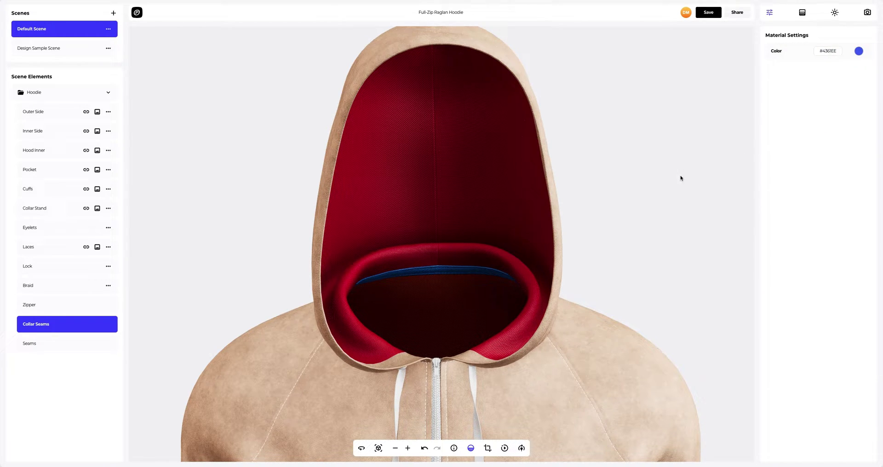
{"action": "mouse_move", "coordinate": [680, 178]}
{"action": "left_mouse_down"}
{"action": "mouse_move", "coordinate": [652, 183]}
{"action": "mouse_move", "coordinate": [542, 332]}
{"action": "mouse_move", "coordinate": [525, 241]}
{"action": "mouse_move", "coordinate": [496, 168]}
{"action": "mouse_move", "coordinate": [479, 240]}
{"action": "left_mouse_up"}
{"action": "scroll", "coordinate": [474, 244], "scroll_direction": "up", "scroll_amount": 3}
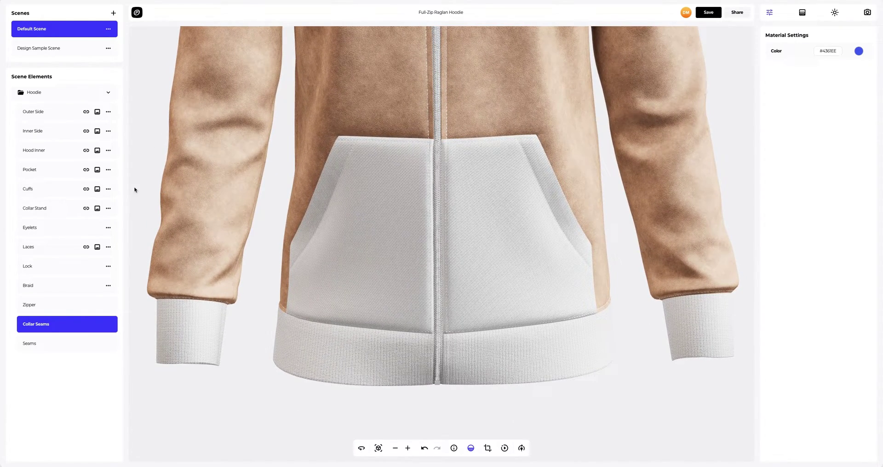
Set the Pocket colour to red hex BE1E2D.
{"action": "left_click", "coordinate": [31, 168]}
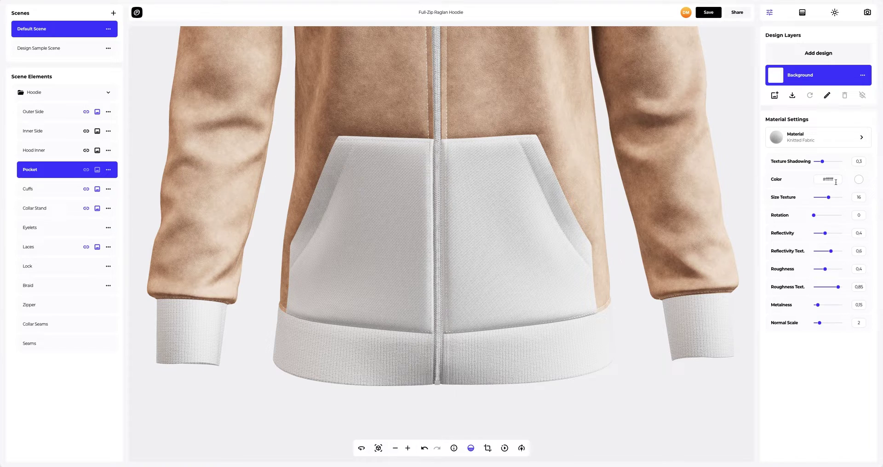
{"action": "left_click", "coordinate": [859, 180]}
{"action": "left_click", "coordinate": [820, 256]}
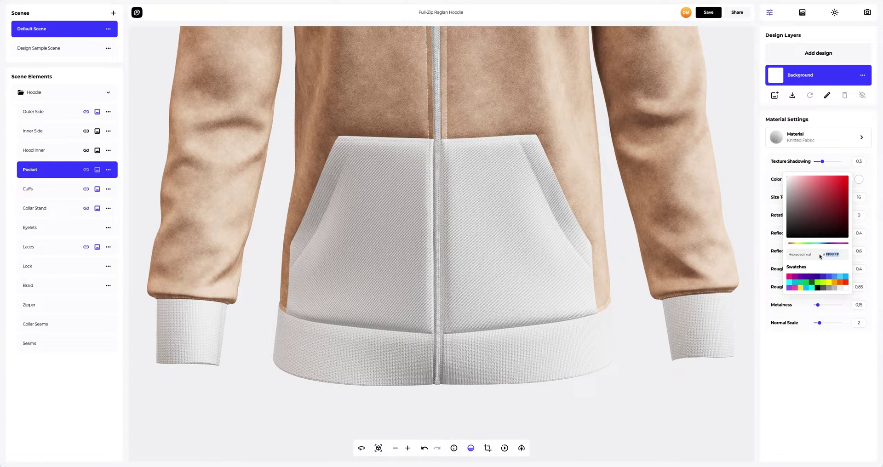
{"action": "type", "text": "BE1E2D"}
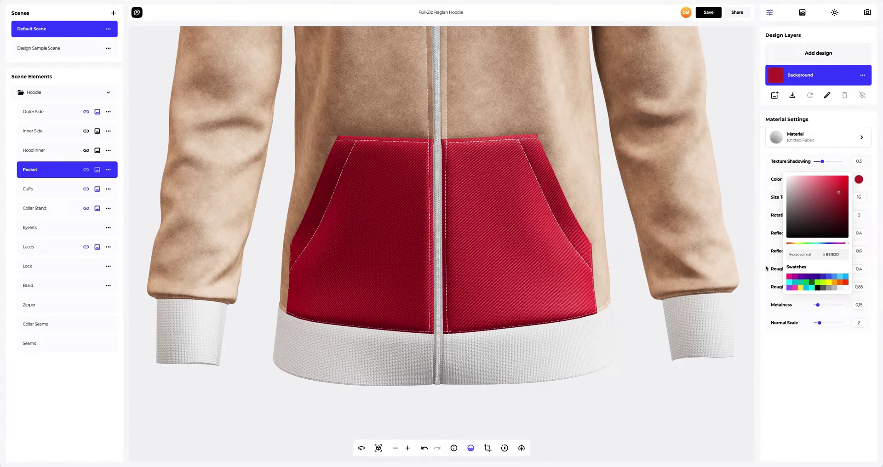
{"action": "left_click", "coordinate": [291, 214]}
Paste the same red BE1E2D onto the cuffs and waistband.
{"action": "left_click", "coordinate": [55, 191]}
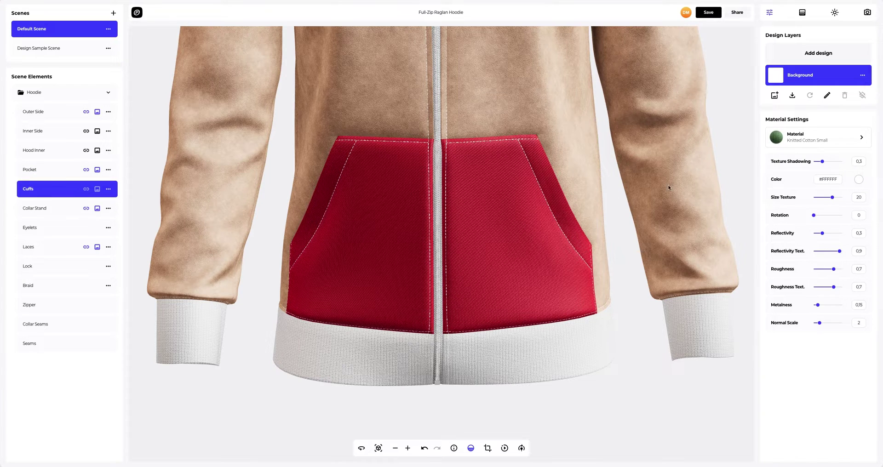
{"action": "left_click", "coordinate": [859, 180]}
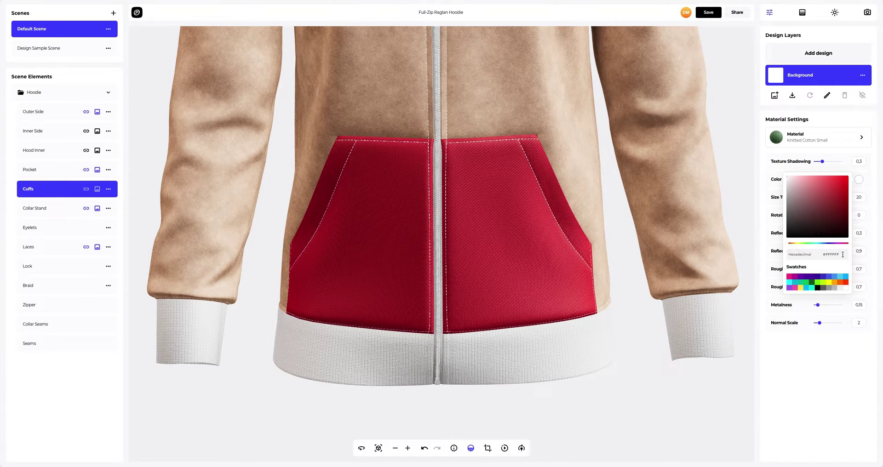
{"action": "left_click_drag", "start_coordinate": [843, 254], "coordinate": [804, 257]}
{"action": "type", "text": "#BE1E2D"}
{"action": "left_click", "coordinate": [763, 258]}
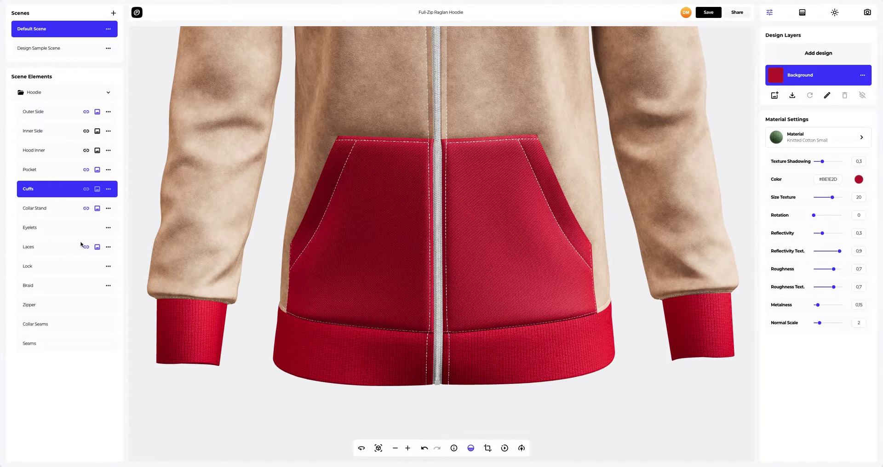
{"action": "left_click", "coordinate": [46, 228]}
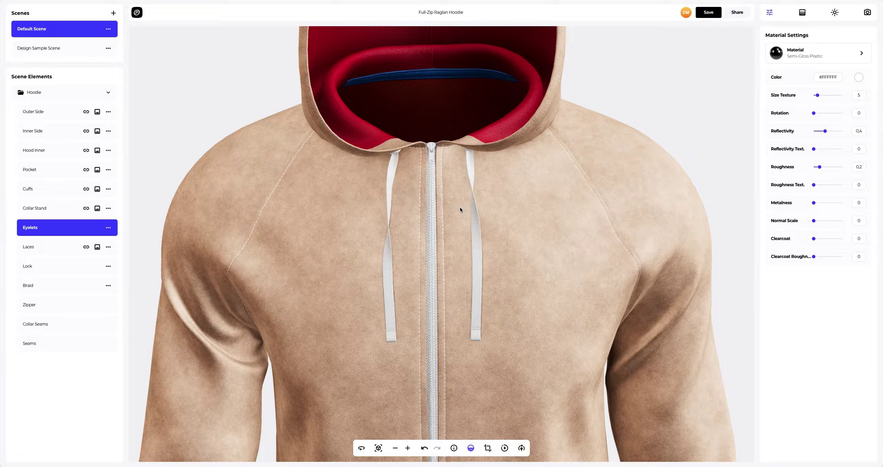
Paste red BE1E2D into the eyelets and drawstring laces colours.
{"action": "left_click", "coordinate": [859, 78]}
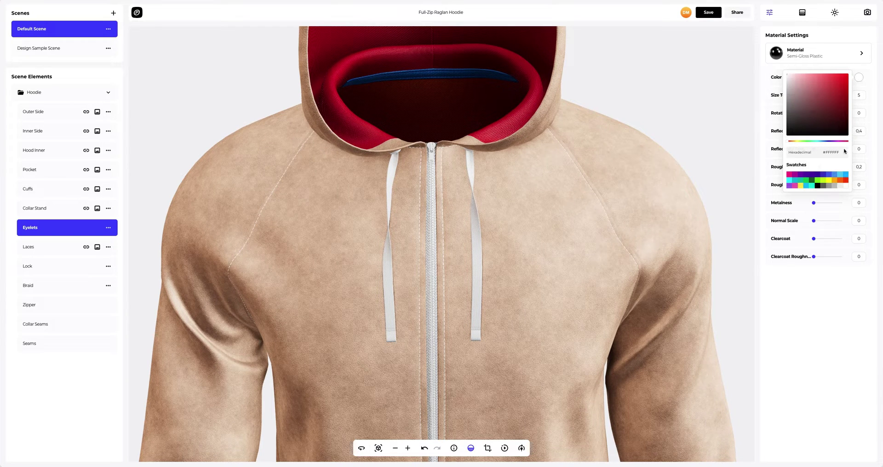
{"action": "double_click", "coordinate": [830, 151]}
{"action": "key", "text": "ctrl+v"}
{"action": "left_click", "coordinate": [704, 166]}
{"action": "left_click", "coordinate": [30, 248]}
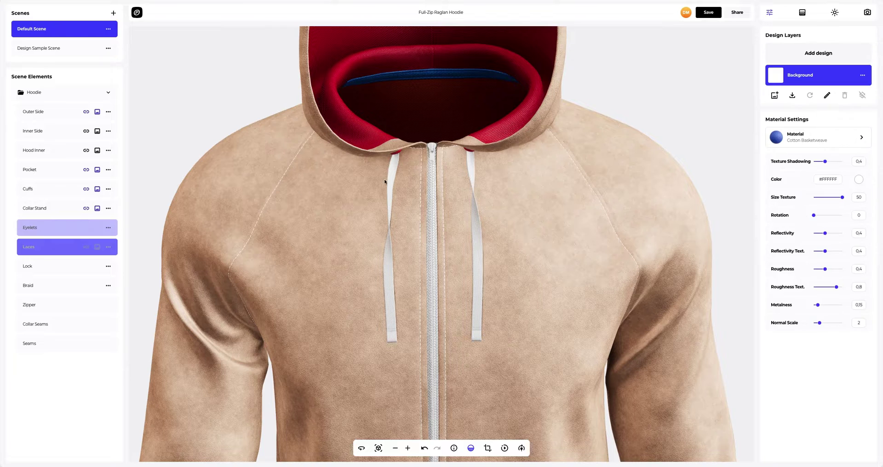
{"action": "left_click", "coordinate": [861, 183]}
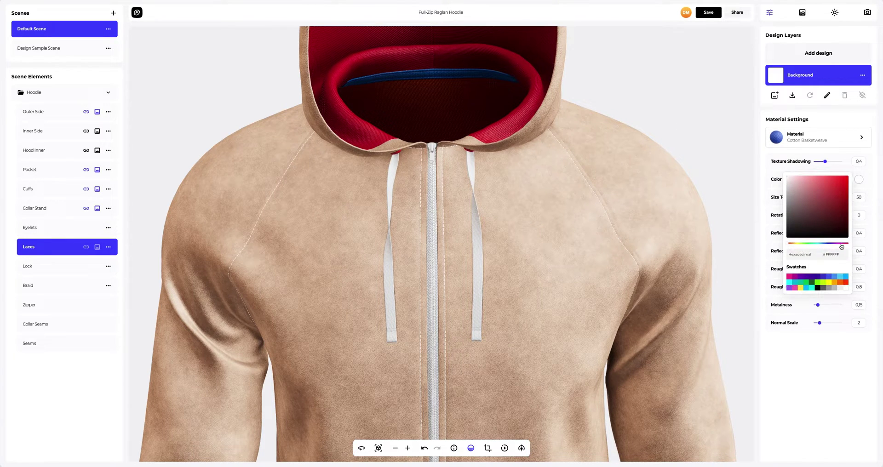
{"action": "double_click", "coordinate": [821, 255]}
{"action": "type", "text": "#BE1E2D"}
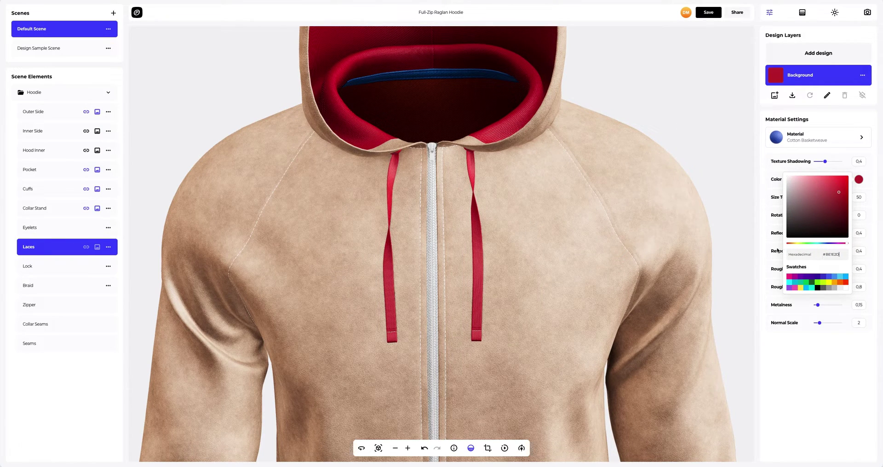
{"action": "left_click", "coordinate": [763, 250]}
Paste red BE1E2D into the zipper lock and zipper braid colours.
{"action": "left_click", "coordinate": [55, 263]}
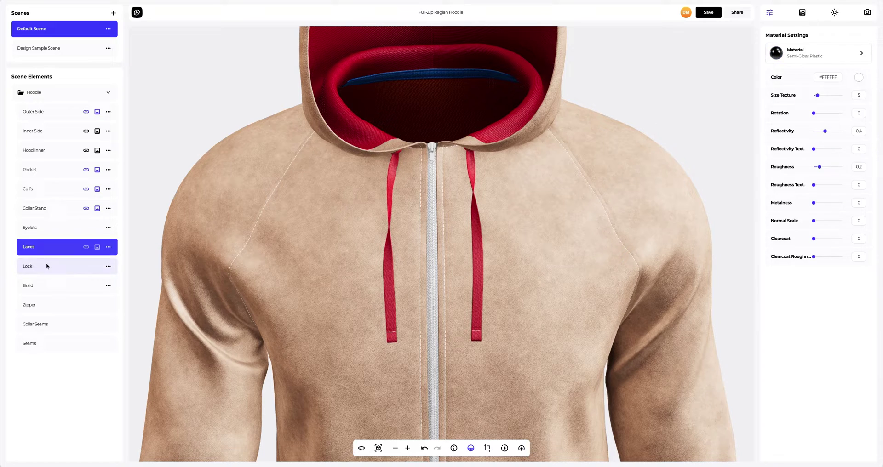
{"action": "left_click", "coordinate": [860, 77]}
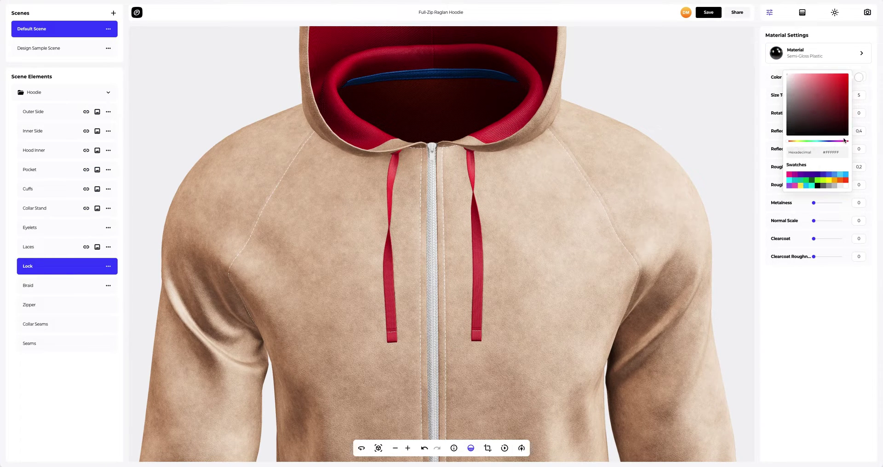
{"action": "left_click_drag", "start_coordinate": [843, 153], "coordinate": [813, 153]}
{"action": "type", "text": "#BE1E2D"}
{"action": "left_click", "coordinate": [761, 167]}
{"action": "left_click", "coordinate": [53, 287]}
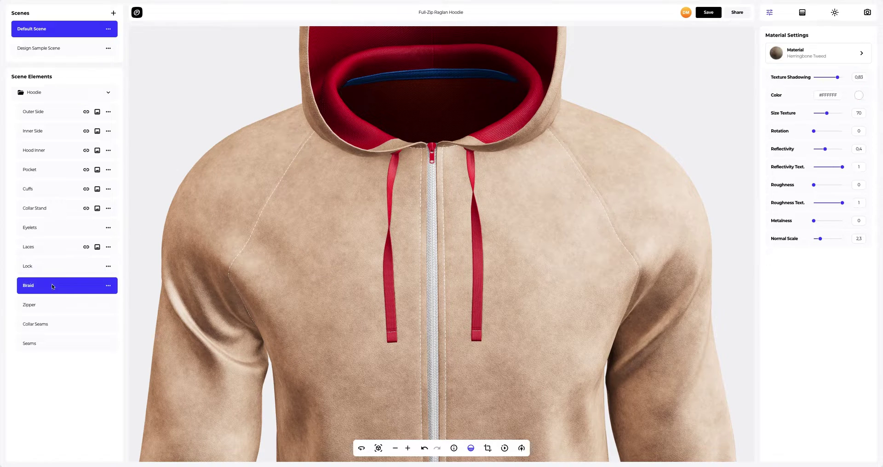
{"action": "left_click", "coordinate": [859, 97]}
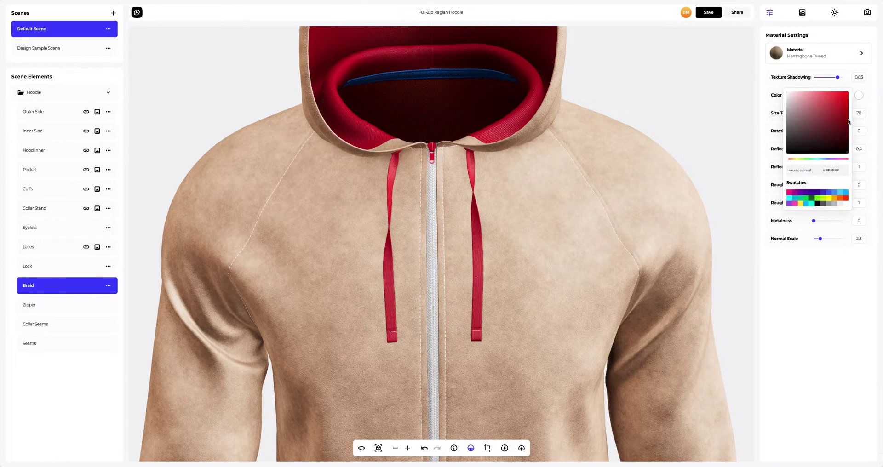
{"action": "type", "text": "BE1E2D"}
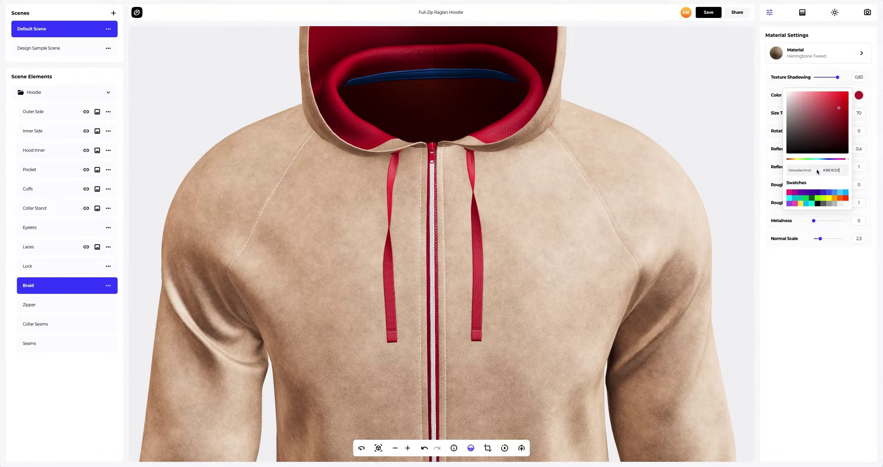
Set the zipper colour to red #BE1E2D.
{"action": "left_click", "coordinate": [45, 307]}
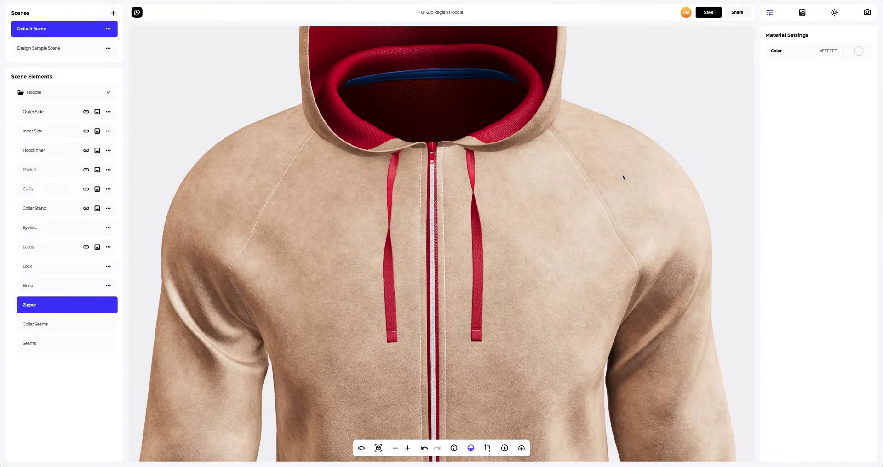
{"action": "left_click", "coordinate": [859, 51]}
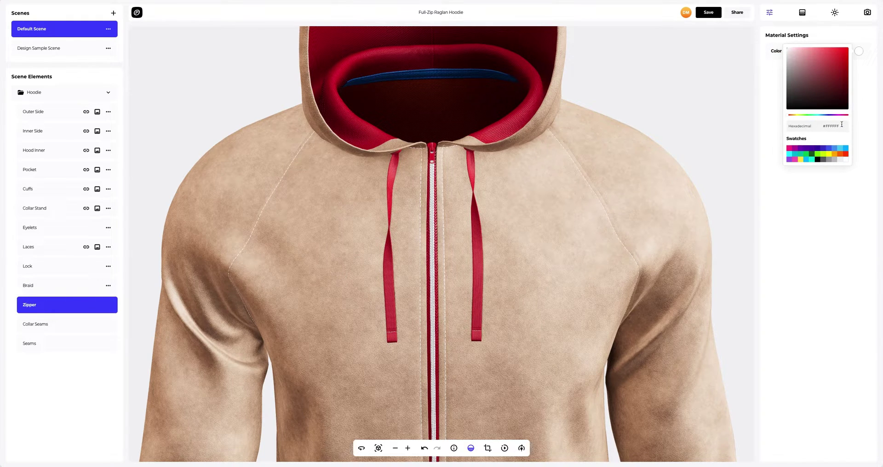
{"action": "left_click_drag", "start_coordinate": [842, 124], "coordinate": [817, 127]}
{"action": "type", "text": "#BE1E2D"}
{"action": "left_click", "coordinate": [774, 149]}
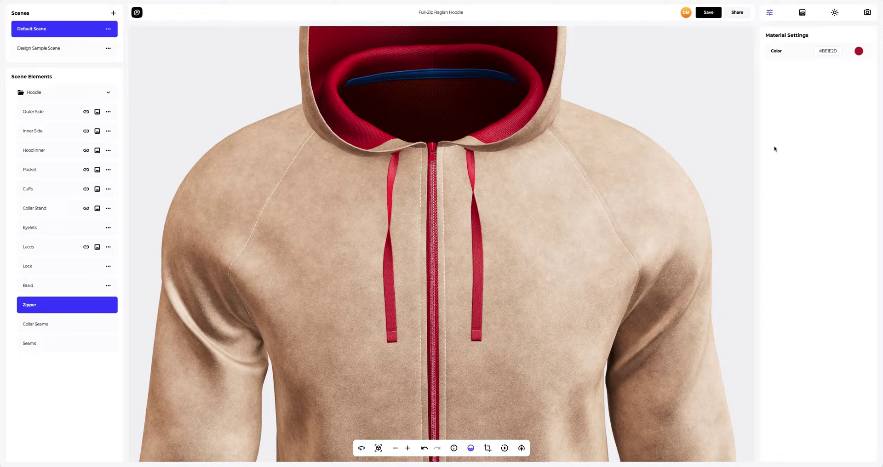
Recolour the seams to the same #BE1E2D red and reset the view to the whole hoodie.
{"action": "scroll", "coordinate": [456, 333], "scroll_direction": "down", "scroll_amount": 5}
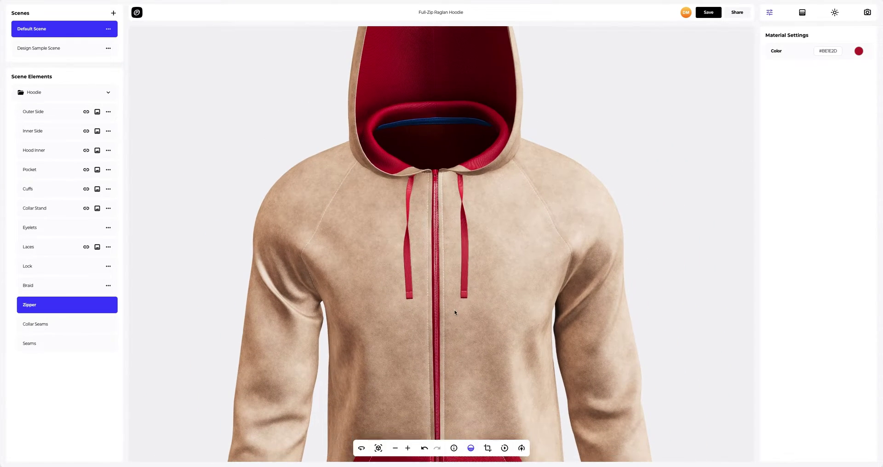
{"action": "left_click", "coordinate": [76, 340]}
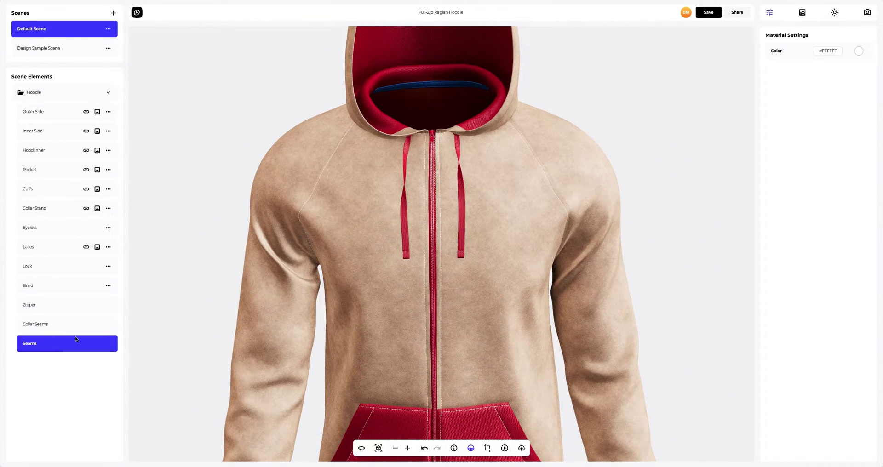
{"action": "left_click", "coordinate": [859, 53]}
{"action": "left_click_drag", "start_coordinate": [839, 127], "coordinate": [815, 127]}
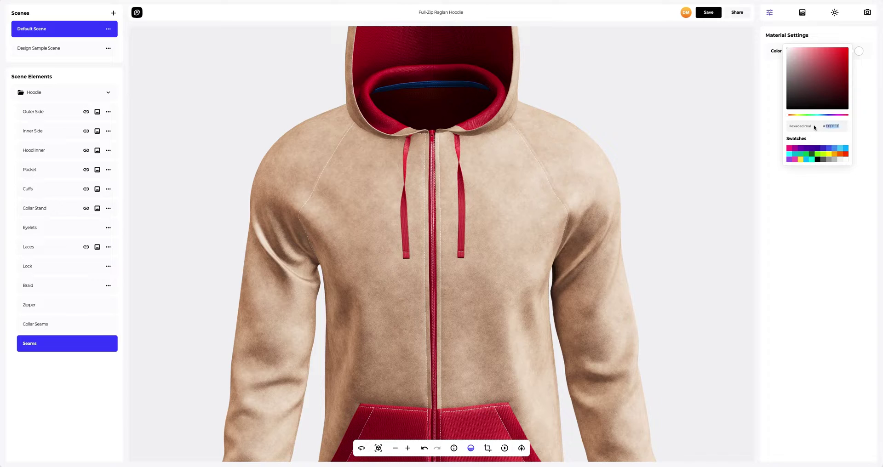
{"action": "type", "text": "#BE1E2D"}
{"action": "left_click", "coordinate": [777, 200]}
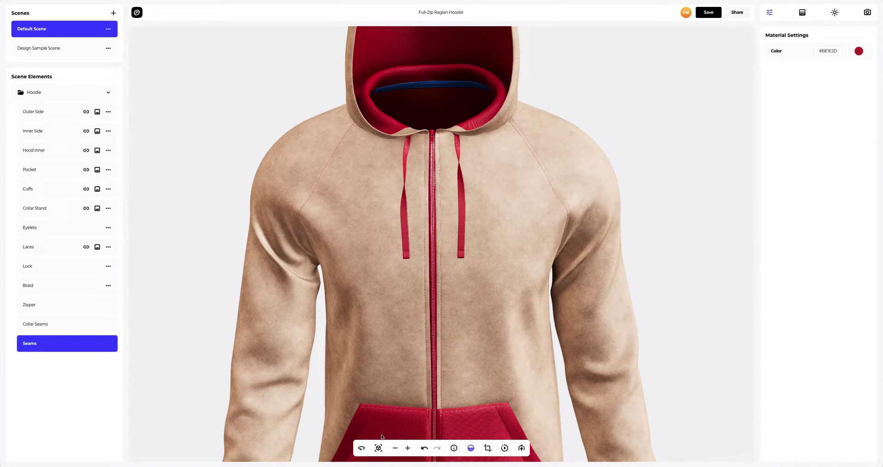
{"action": "left_click", "coordinate": [379, 449]}
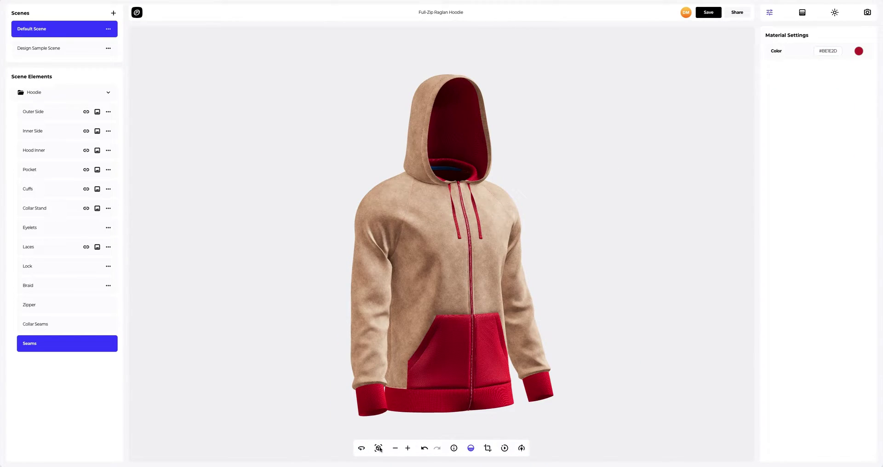
Orbit the hoodie and select Outer Side to show its Design Layers and Material Settings.
{"action": "left_click_drag", "start_coordinate": [315, 290], "coordinate": [733, 288]}
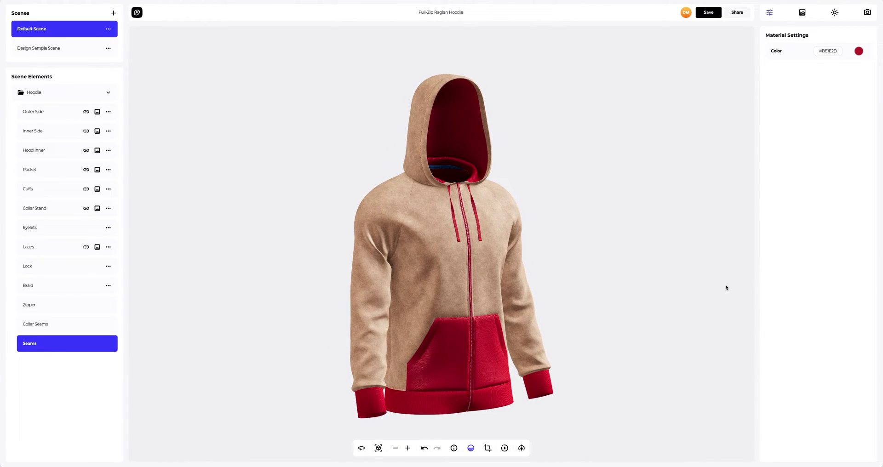
{"action": "left_click", "coordinate": [50, 114]}
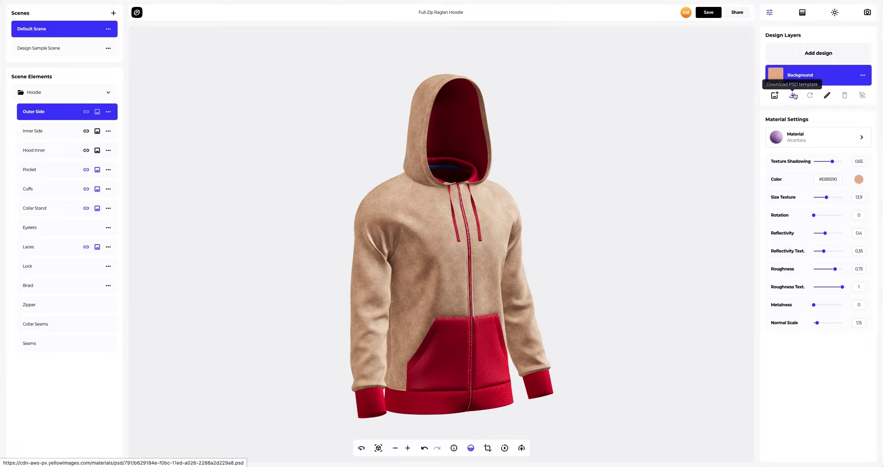
Add Front.png and position it on the front chest panel beside the zipper.
{"action": "left_click", "coordinate": [817, 53]}
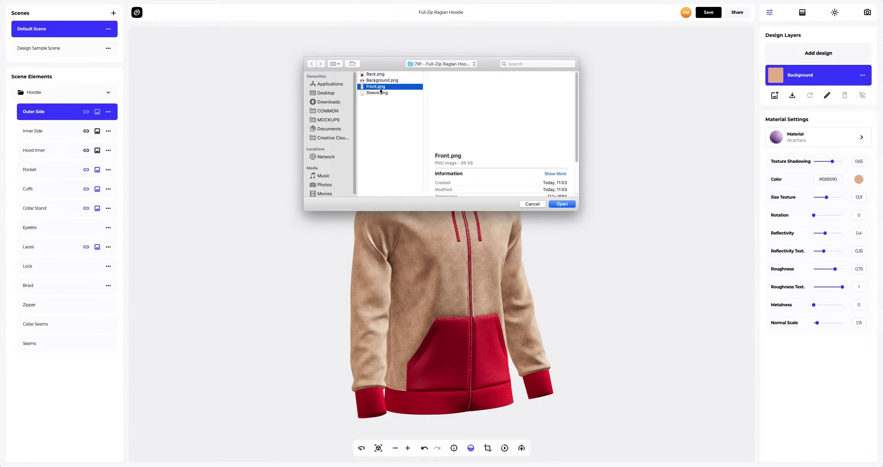
{"action": "left_click", "coordinate": [563, 205]}
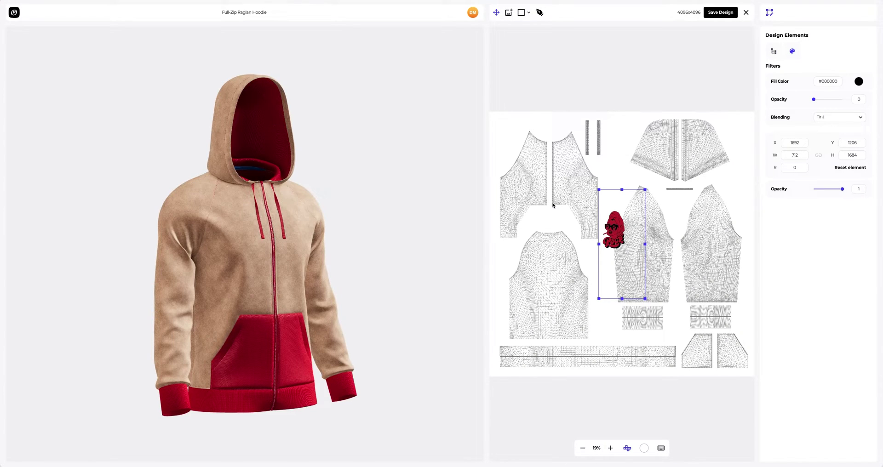
{"action": "left_click_drag", "start_coordinate": [335, 219], "coordinate": [310, 224]}
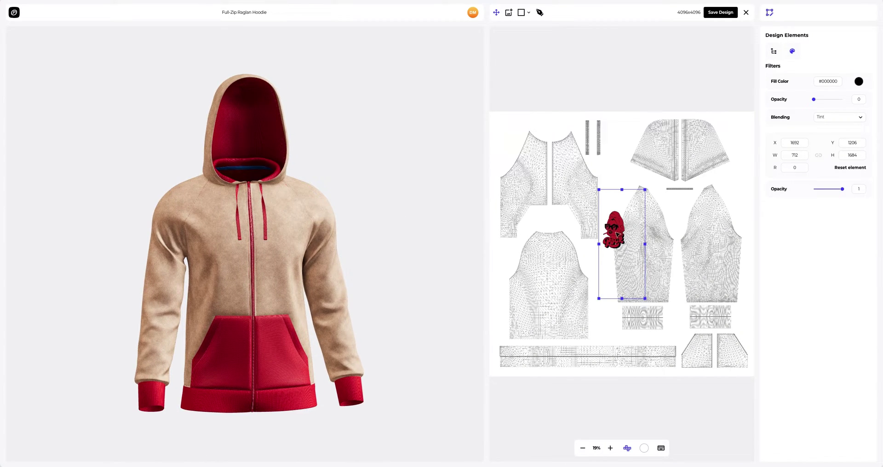
{"action": "left_click_drag", "start_coordinate": [616, 233], "coordinate": [574, 177]}
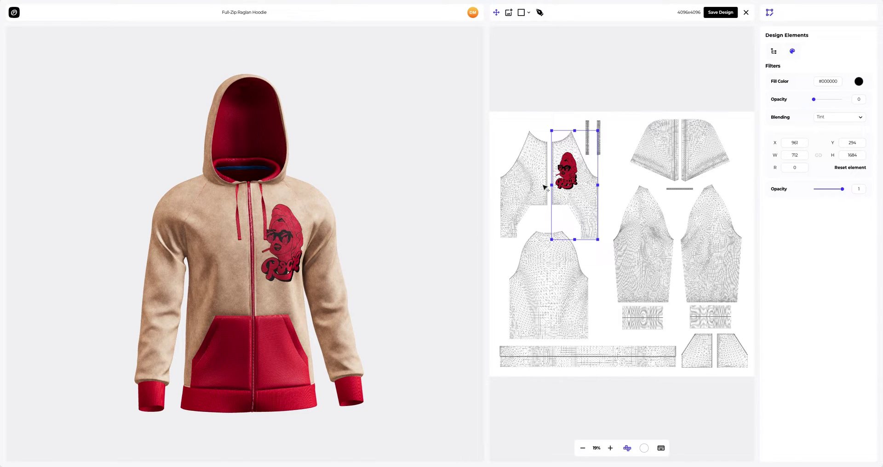
Add Sleeve.png and place the ROCK graphic on the sleeve piece near the cuff.
{"action": "left_click_drag", "start_coordinate": [269, 293], "coordinate": [335, 302]}
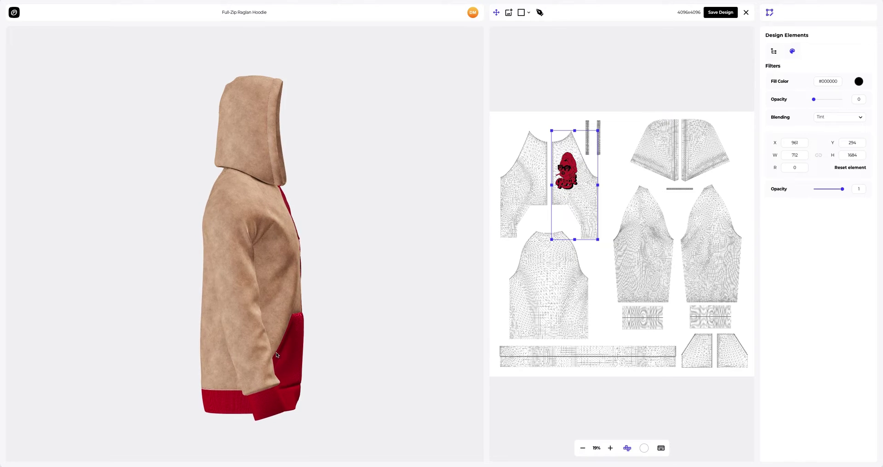
{"action": "scroll", "coordinate": [277, 352], "scroll_direction": "up", "scroll_amount": 5}
{"action": "scroll", "coordinate": [276, 352], "scroll_direction": "down", "scroll_amount": 5}
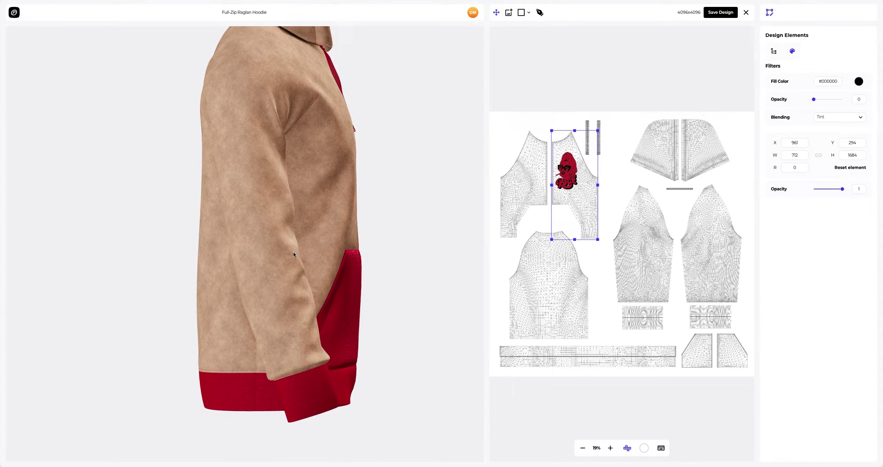
{"action": "left_click", "coordinate": [509, 14]}
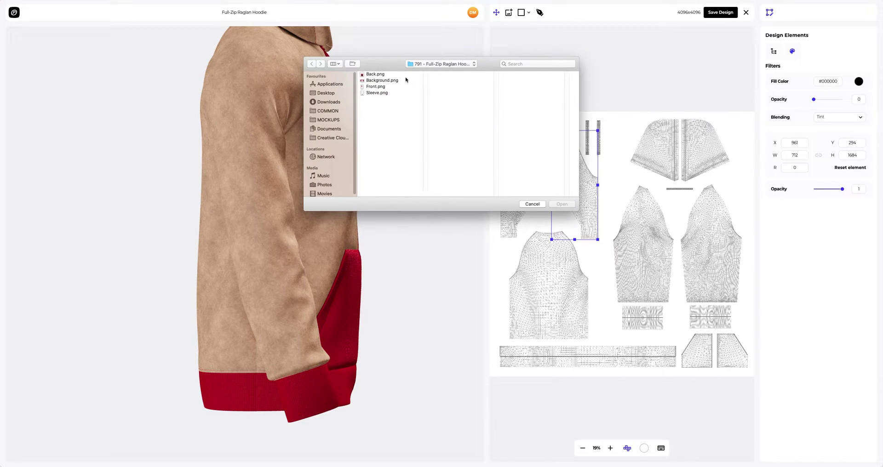
{"action": "left_click", "coordinate": [385, 93]}
{"action": "left_click", "coordinate": [560, 204]}
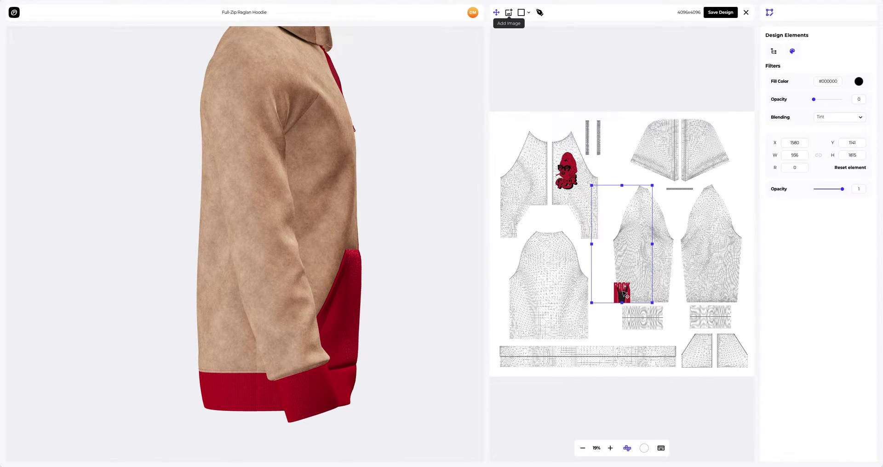
{"action": "left_click_drag", "start_coordinate": [624, 293], "coordinate": [645, 293]}
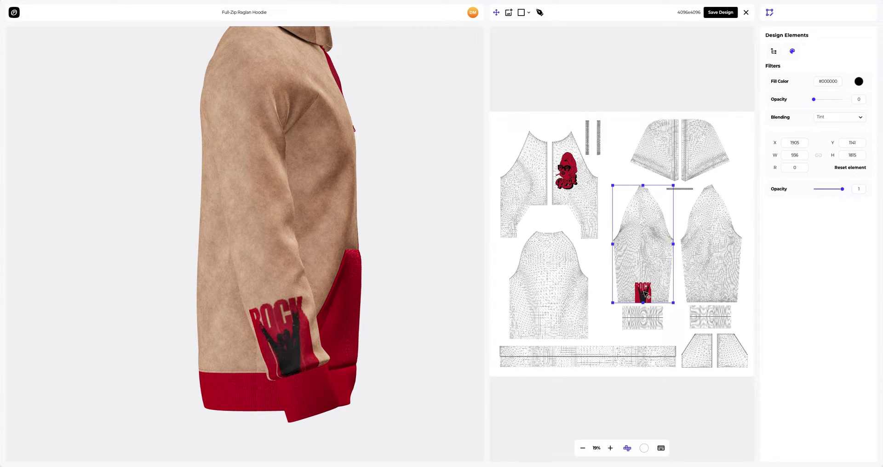
{"action": "left_click_drag", "start_coordinate": [645, 293], "coordinate": [646, 293]}
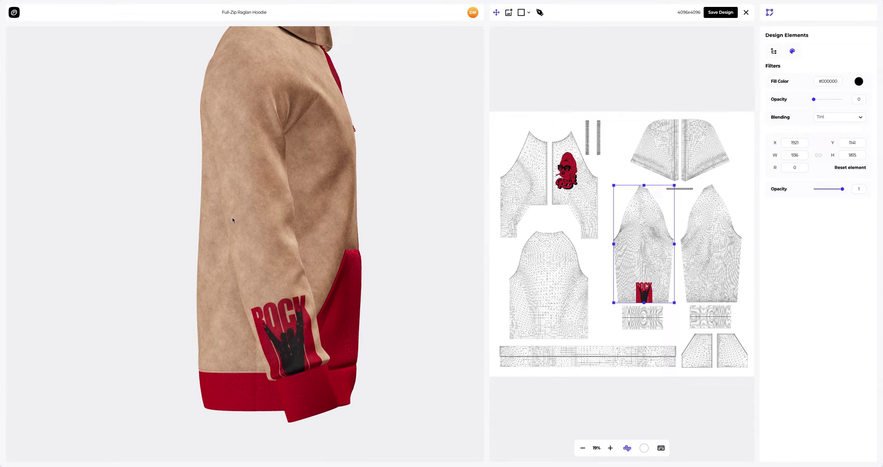
{"action": "left_click_drag", "start_coordinate": [254, 221], "coordinate": [343, 219]}
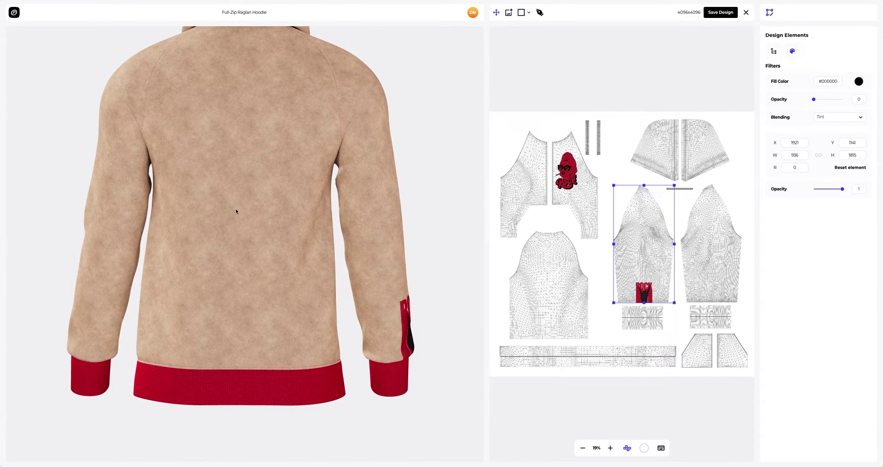
{"action": "left_click_drag", "start_coordinate": [236, 211], "coordinate": [266, 246]}
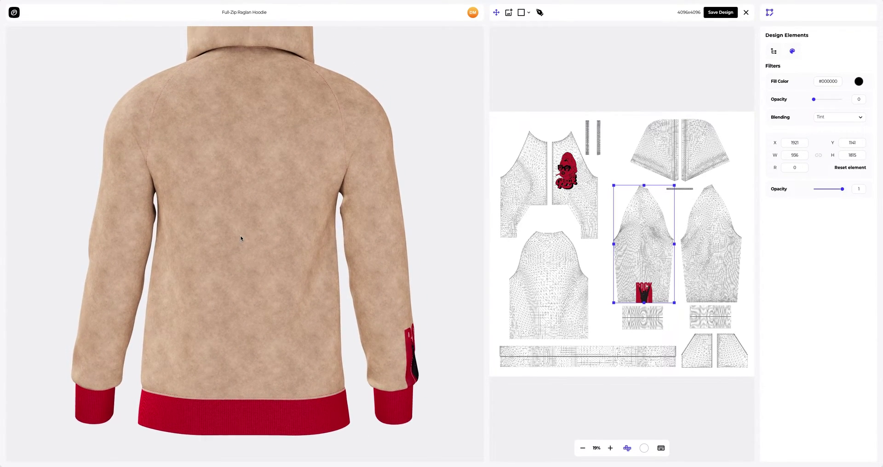
Add Back.png and drag the ROCK hand graphic across the back panel.
{"action": "left_click", "coordinate": [509, 14]}
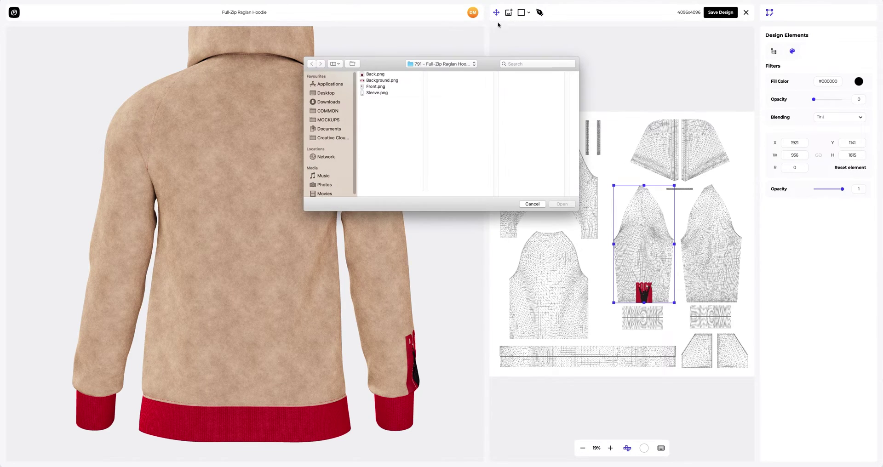
{"action": "left_click", "coordinate": [380, 74]}
{"action": "left_click", "coordinate": [556, 204]}
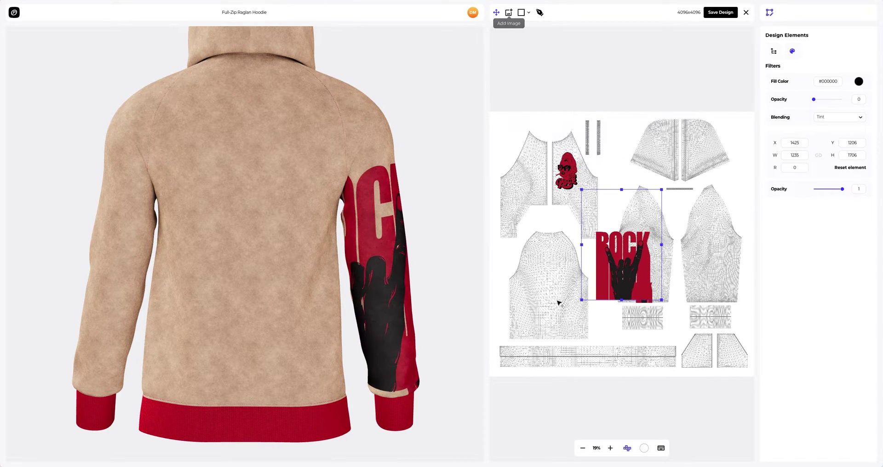
{"action": "left_click_drag", "start_coordinate": [625, 276], "coordinate": [551, 317]}
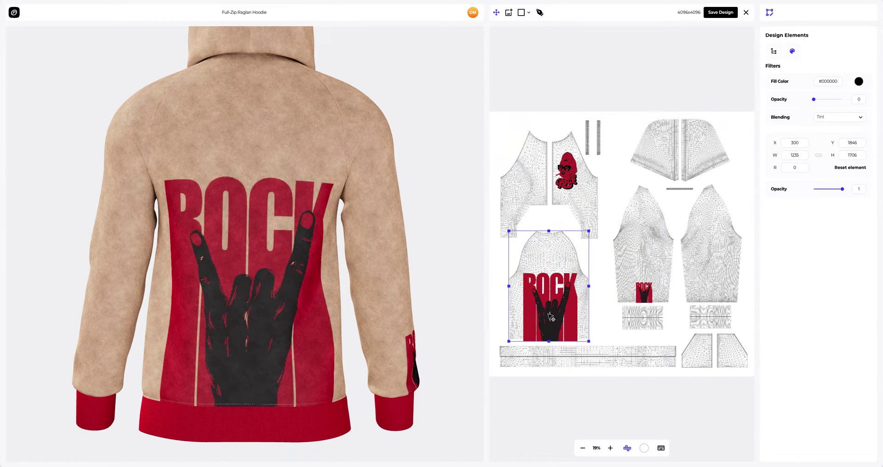
Save the design with all three ROCK graphics and zoom in on the back print.
{"action": "left_click", "coordinate": [714, 14]}
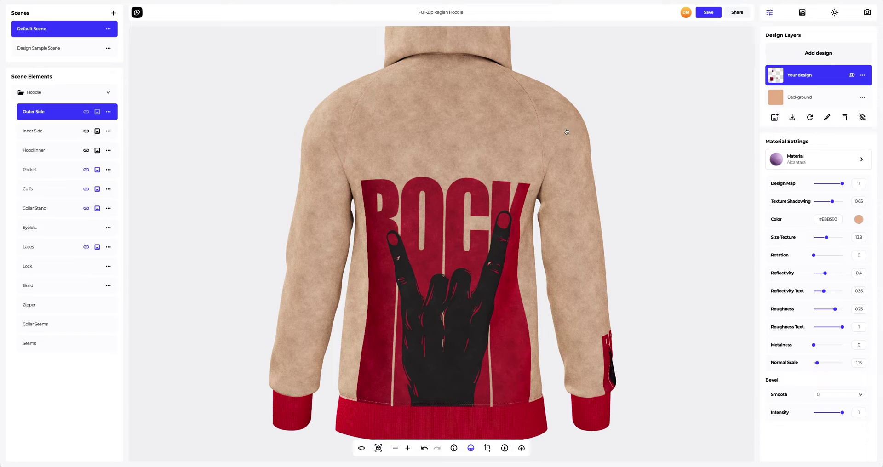
{"action": "mouse_move", "coordinate": [562, 136]}
{"action": "left_mouse_down"}
{"action": "mouse_move", "coordinate": [459, 151]}
{"action": "mouse_move", "coordinate": [169, 157]}
{"action": "left_mouse_up"}
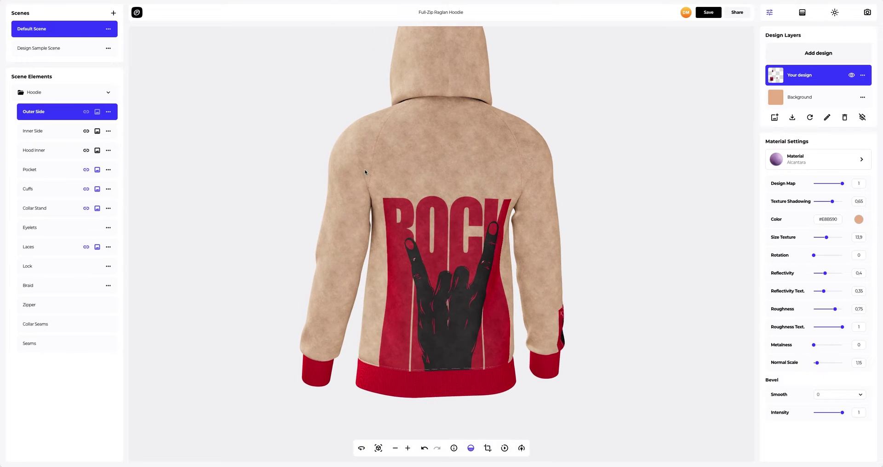
{"action": "scroll", "coordinate": [460, 233], "scroll_direction": "up", "scroll_amount": 3}
{"action": "scroll", "coordinate": [496, 214], "scroll_direction": "up", "scroll_amount": 3}
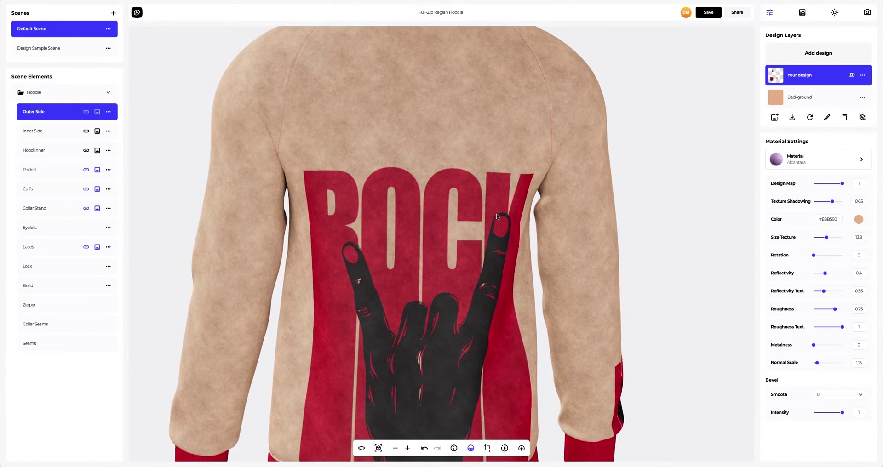
{"action": "scroll", "coordinate": [473, 220], "scroll_direction": "up", "scroll_amount": 2}
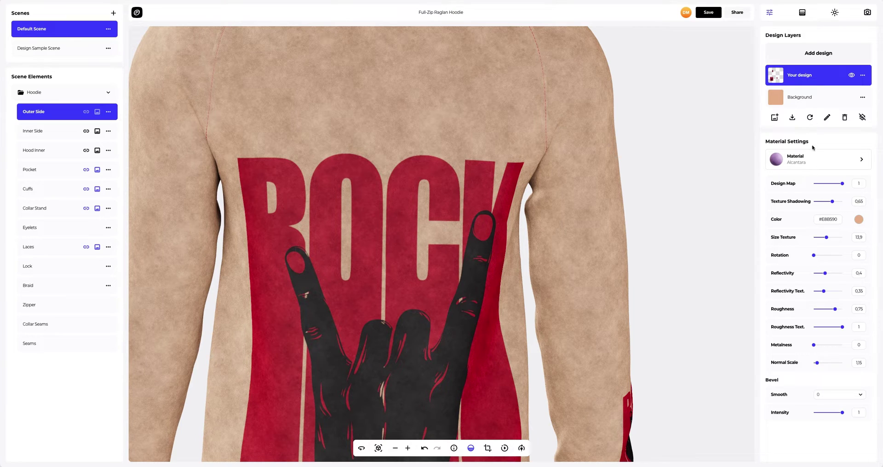
Switch the outer side's material to Knitted Fabric.
{"action": "left_click", "coordinate": [812, 165]}
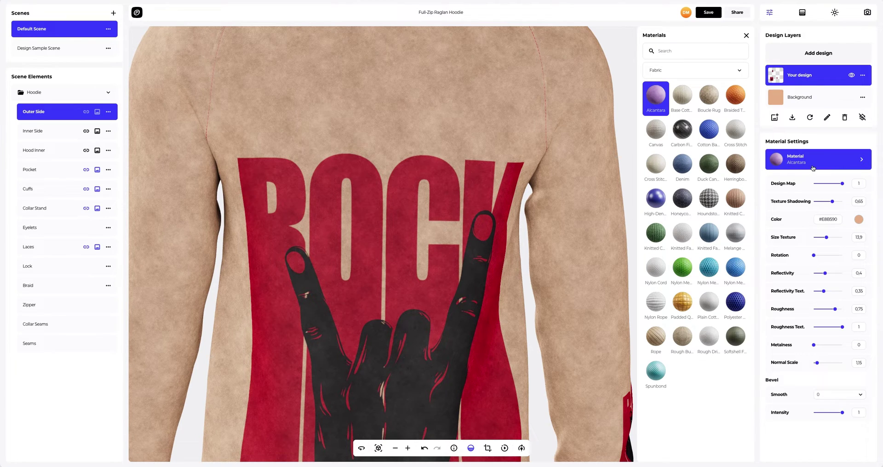
{"action": "left_click", "coordinate": [686, 234]}
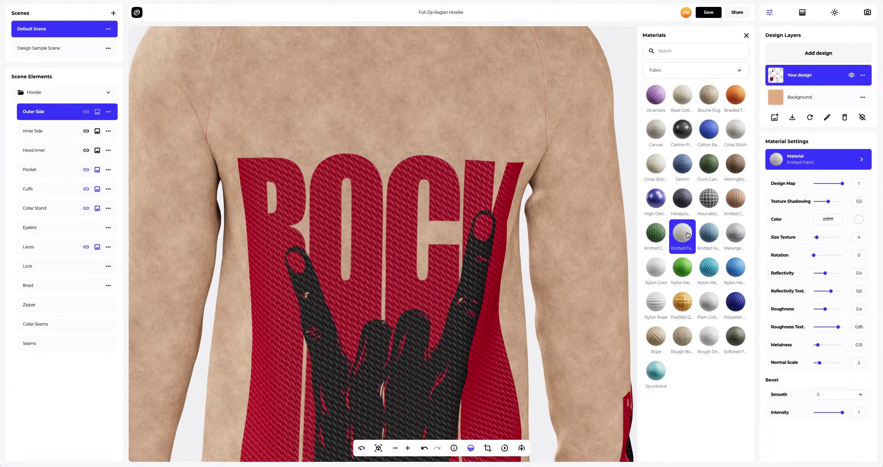
{"action": "left_click", "coordinate": [747, 36]}
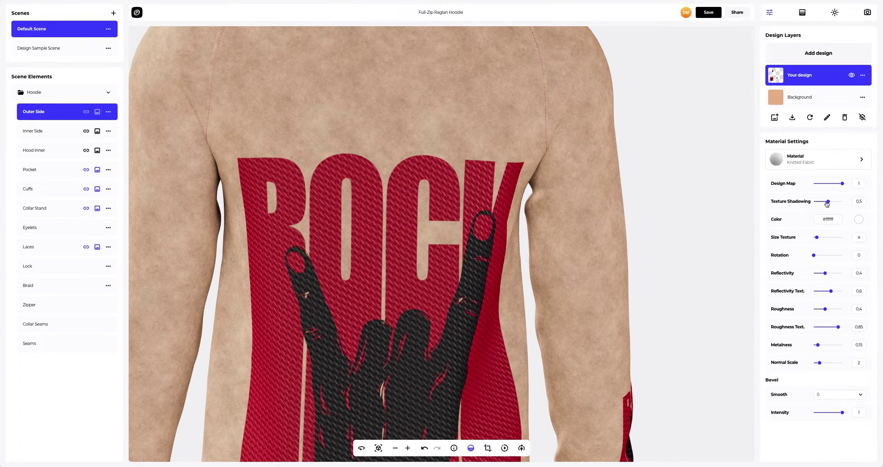
Set texture shadowing 0.3, texture size 16, and bevel smoothing 1 at intensity 0.45.
{"action": "left_click_drag", "start_coordinate": [827, 204], "coordinate": [822, 203]}
{"action": "left_click_drag", "start_coordinate": [817, 238], "coordinate": [829, 238]}
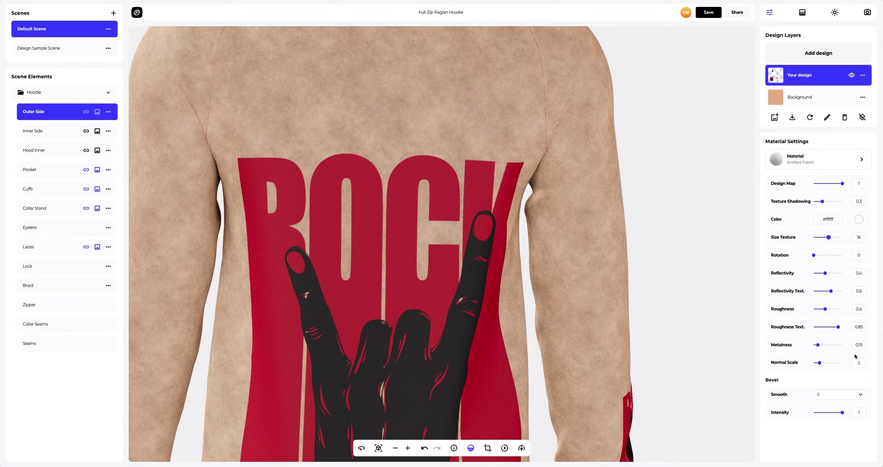
{"action": "left_click", "coordinate": [855, 393]}
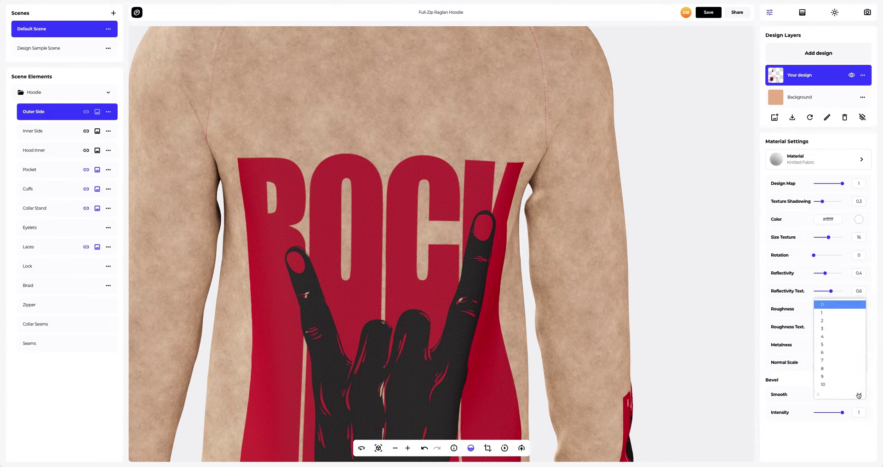
{"action": "left_click", "coordinate": [844, 315]}
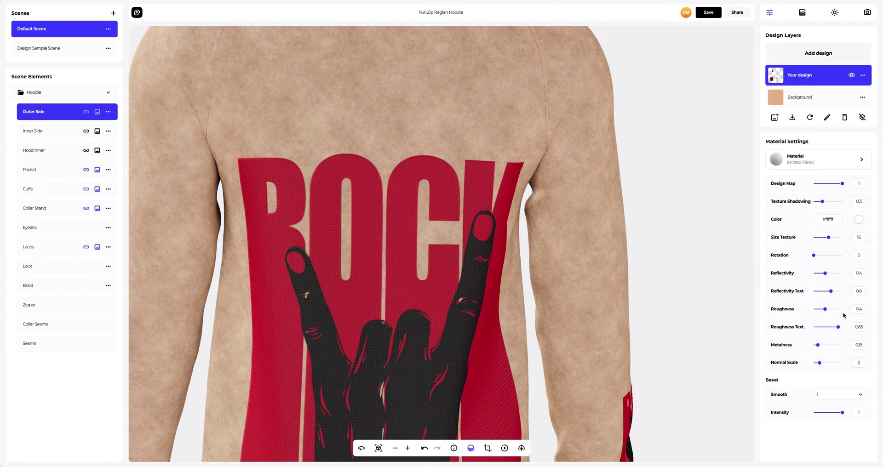
{"action": "left_click_drag", "start_coordinate": [842, 412], "coordinate": [836, 415]}
Reset and orbit the view, then try a muted brownish-red solid background.
{"action": "left_click", "coordinate": [378, 448]}
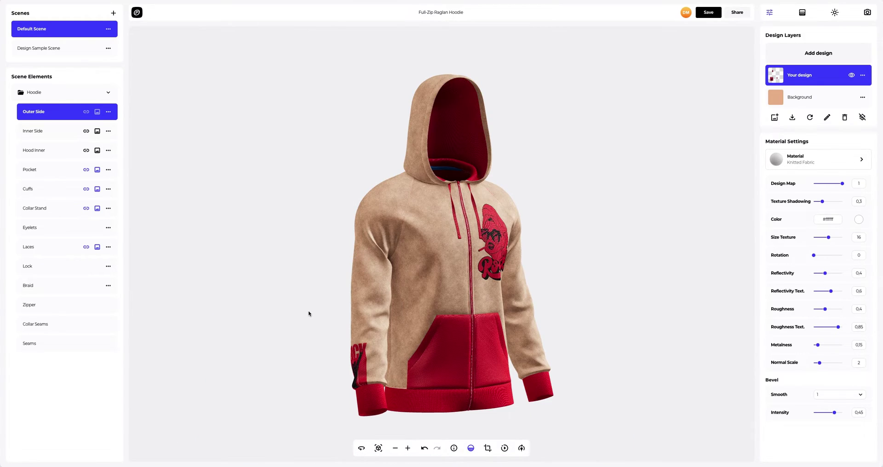
{"action": "left_click_drag", "start_coordinate": [309, 313], "coordinate": [715, 310]}
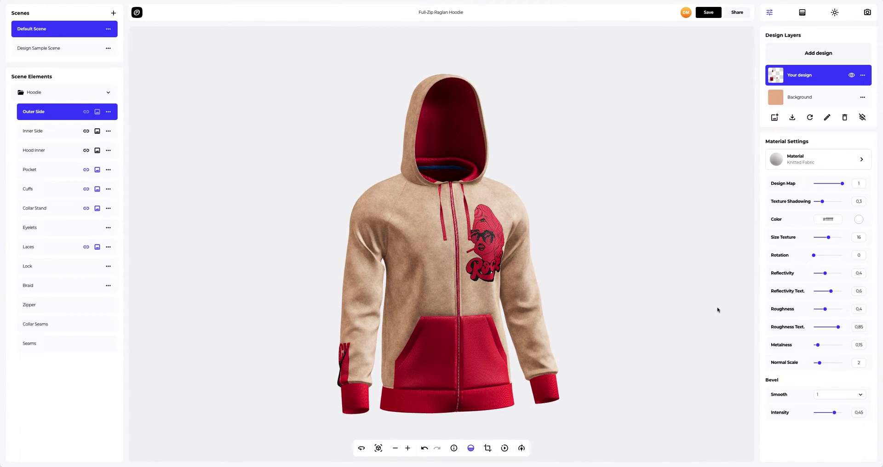
{"action": "left_click", "coordinate": [805, 13]}
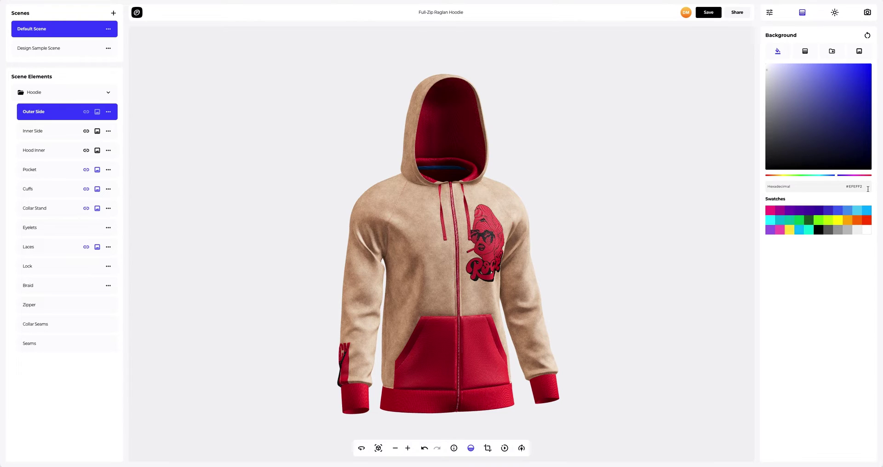
{"action": "left_click", "coordinate": [867, 221]}
{"action": "mouse_move", "coordinate": [845, 110]}
{"action": "left_mouse_down"}
{"action": "mouse_move", "coordinate": [837, 82]}
{"action": "mouse_move", "coordinate": [850, 87]}
{"action": "mouse_move", "coordinate": [784, 101]}
{"action": "mouse_move", "coordinate": [807, 109]}
{"action": "left_mouse_up"}
Make the background a radial gradient from red #FF0101 to black #000000.
{"action": "left_click", "coordinate": [804, 52]}
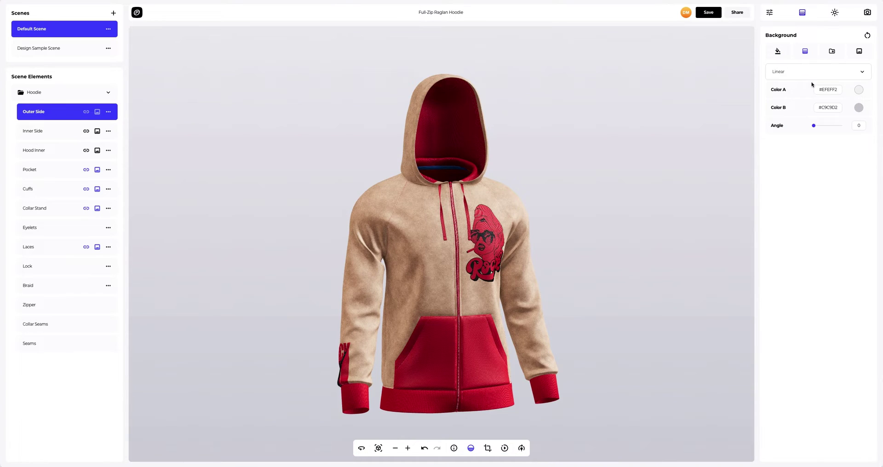
{"action": "left_click", "coordinate": [857, 92]}
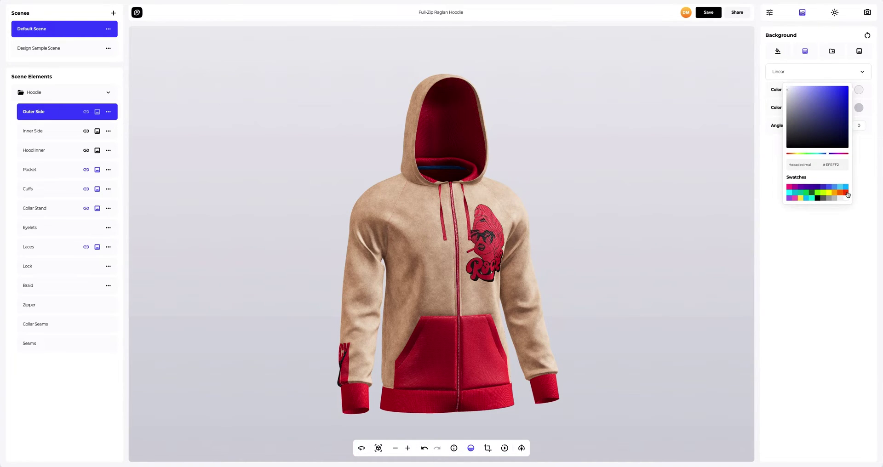
{"action": "left_click", "coordinate": [847, 193]}
{"action": "left_click_drag", "start_coordinate": [791, 156], "coordinate": [775, 155]}
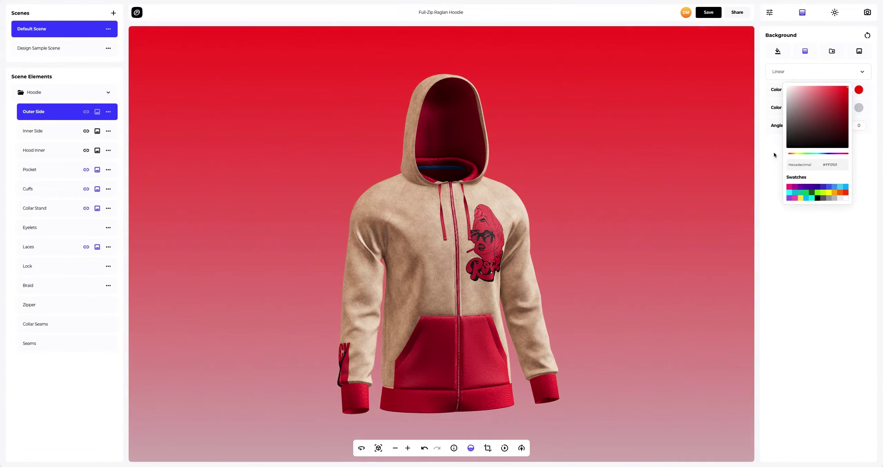
{"action": "left_click", "coordinate": [858, 109]}
{"action": "left_click", "coordinate": [818, 216]}
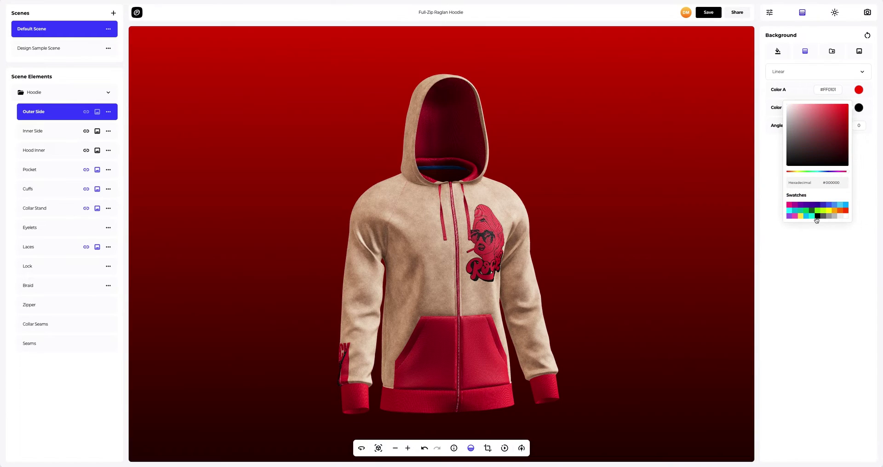
{"action": "left_click", "coordinate": [766, 209]}
{"action": "left_click", "coordinate": [787, 76]}
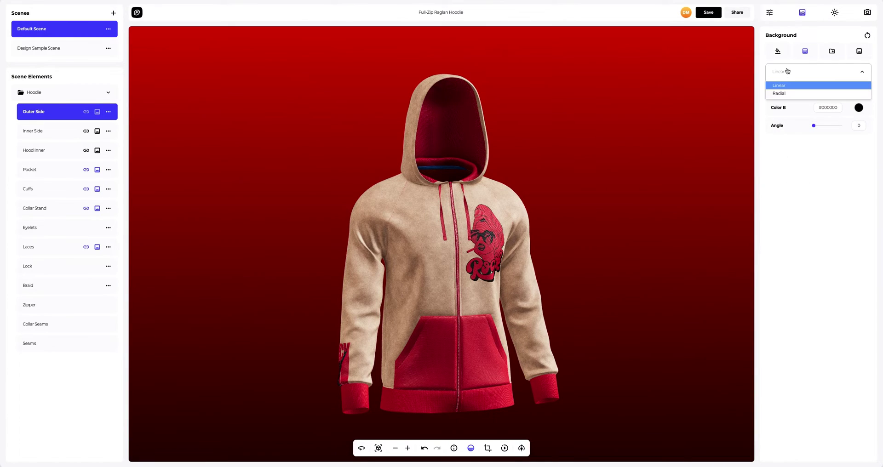
{"action": "left_click", "coordinate": [783, 94]}
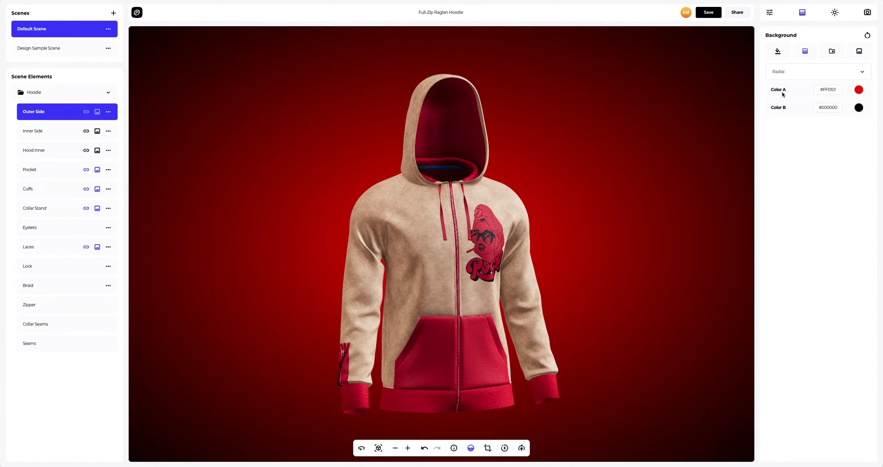
Try the taupe, grey radial, grey-green, red-pink and pink bokeh presets, ending on grey spotlight.
{"action": "left_click", "coordinate": [832, 54]}
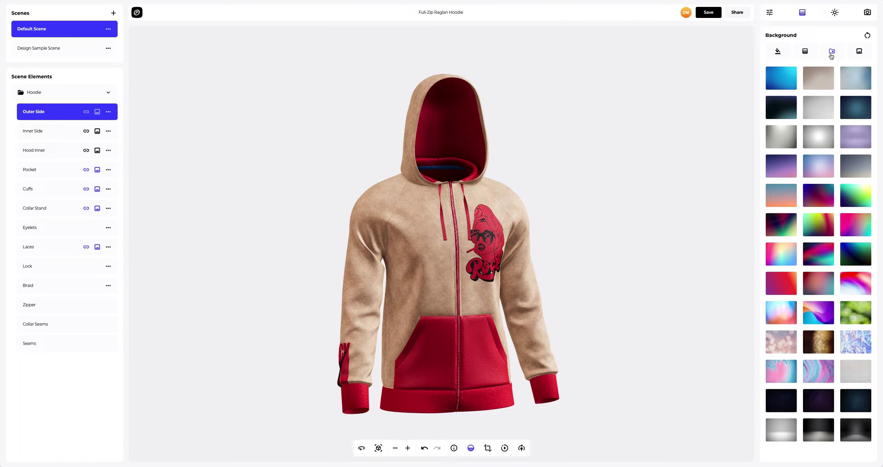
{"action": "left_click", "coordinate": [820, 81]}
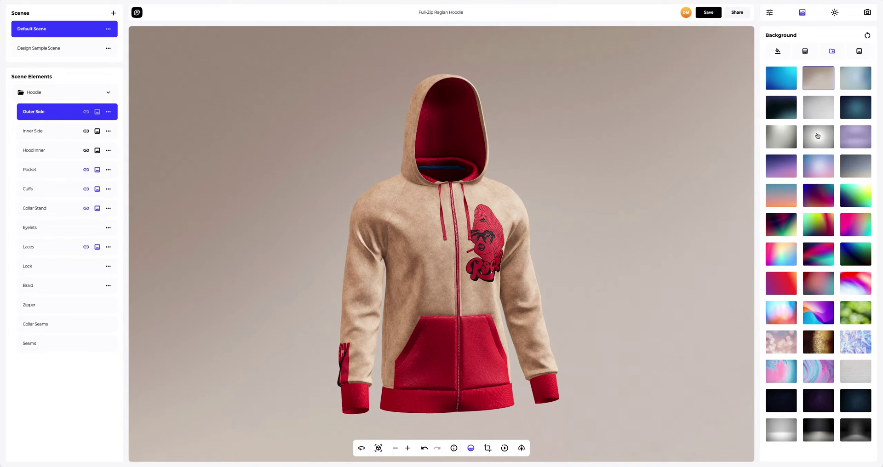
{"action": "left_click", "coordinate": [817, 136]}
{"action": "left_click", "coordinate": [787, 144]}
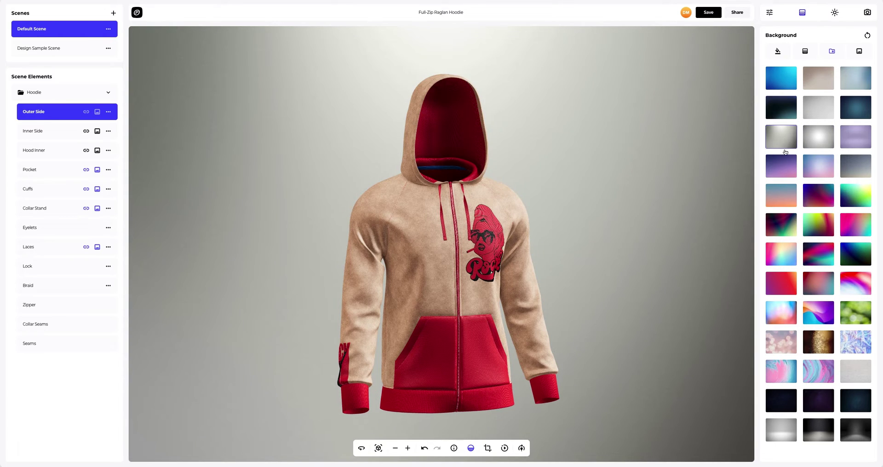
{"action": "left_click", "coordinate": [788, 280]}
{"action": "left_click", "coordinate": [782, 337]}
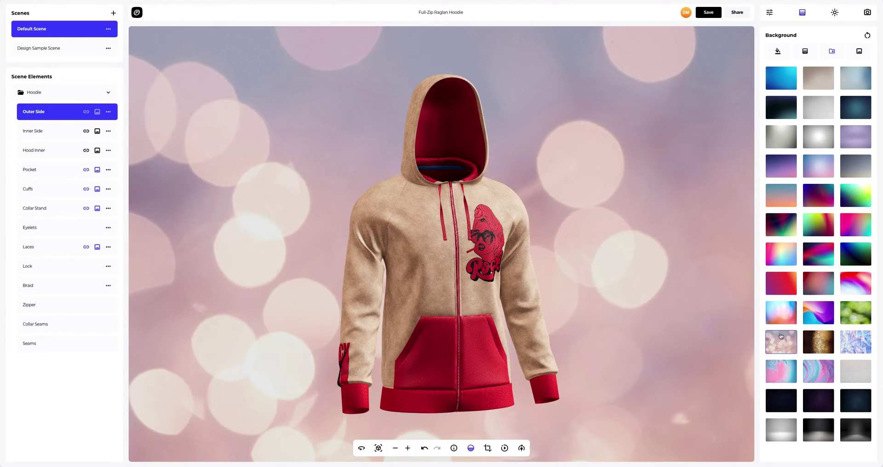
{"action": "left_click", "coordinate": [775, 424]}
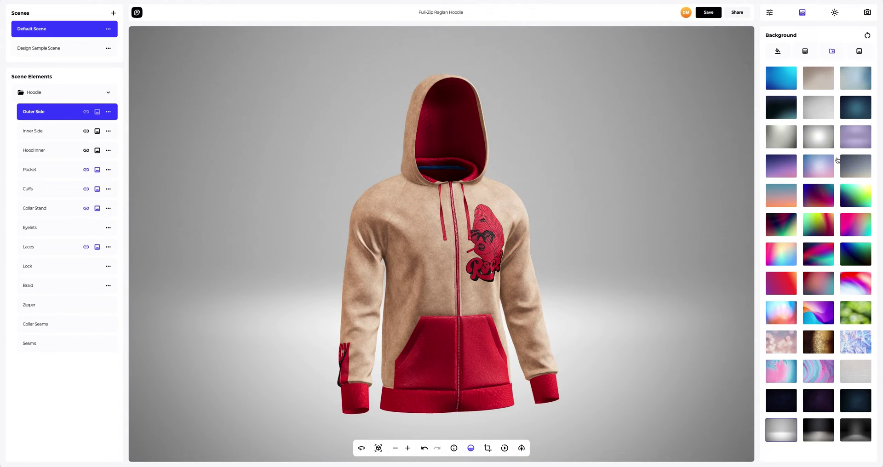
Set Background.png as the backdrop image with Frame Crop turned off.
{"action": "left_click", "coordinate": [858, 52]}
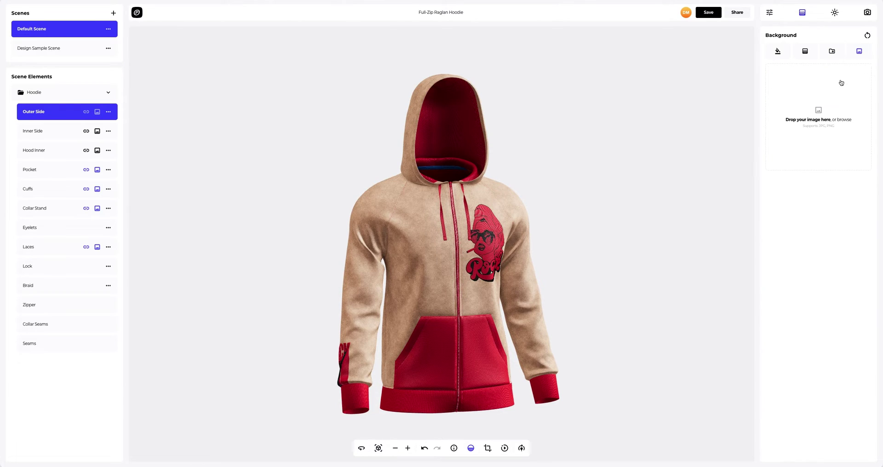
{"action": "left_click", "coordinate": [818, 112]}
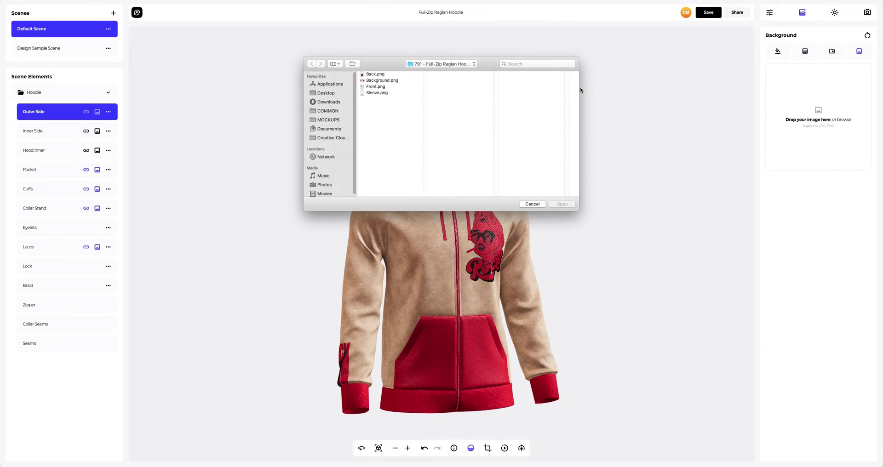
{"action": "left_click", "coordinate": [393, 82]}
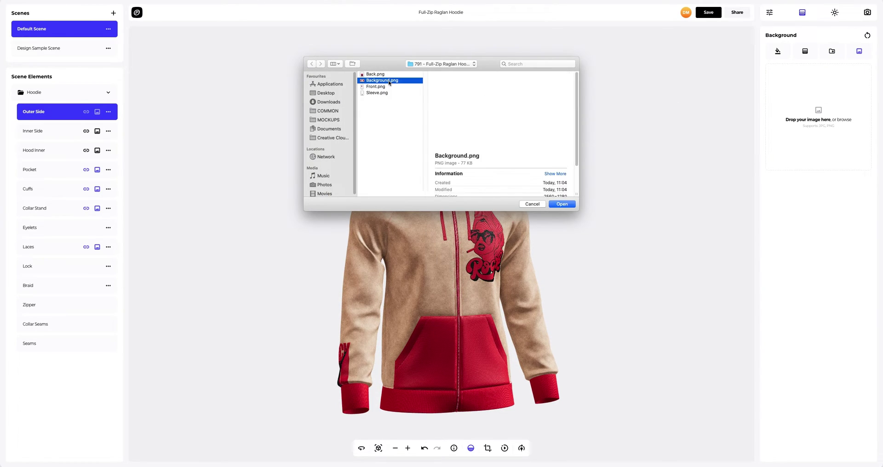
{"action": "left_click", "coordinate": [552, 205]}
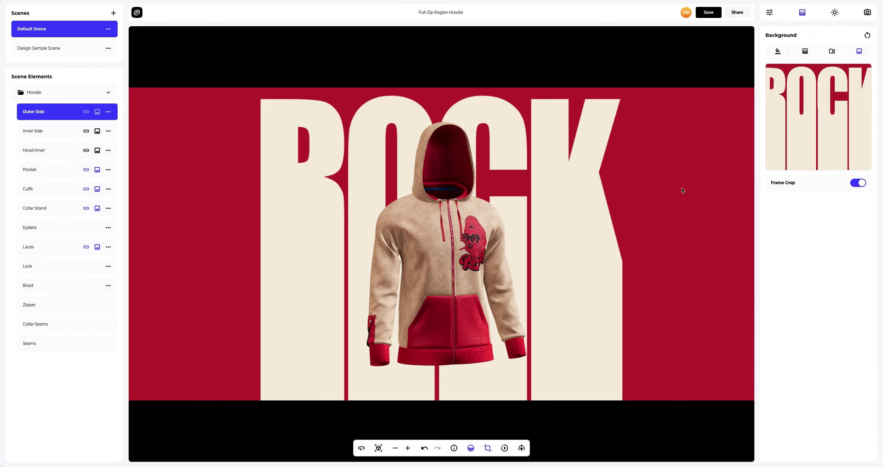
{"action": "left_click", "coordinate": [858, 183]}
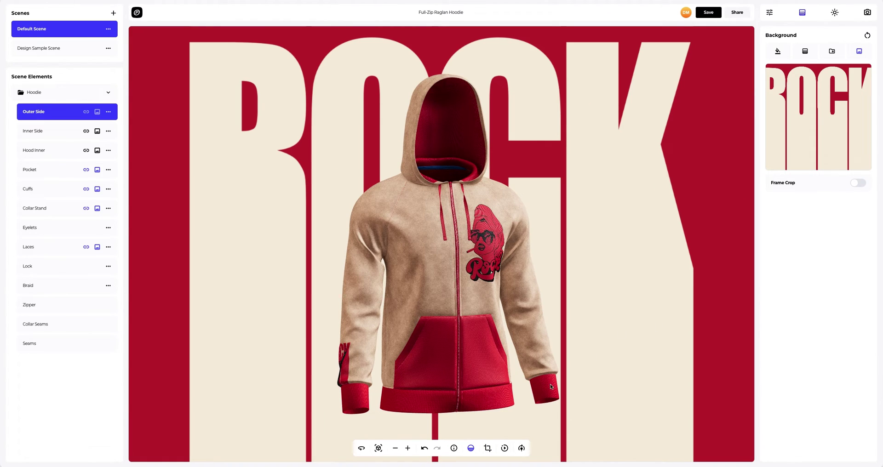
{"action": "left_click", "coordinate": [521, 449]}
Lower the light intensity slightly and turn on auto-rotate so the hoodie spins as a turntable.
{"action": "left_click_drag", "start_coordinate": [522, 427], "coordinate": [536, 427]}
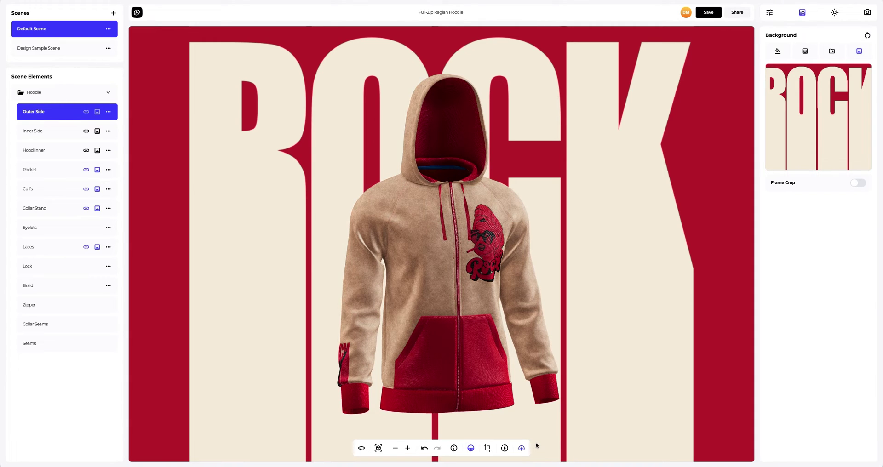
{"action": "left_click", "coordinate": [505, 449]}
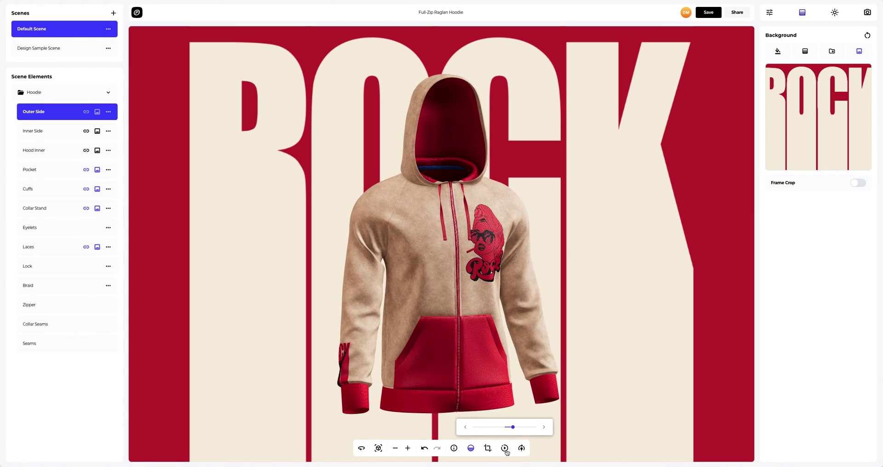
Save the hoodie project and bring up its full-screen share preview.
{"action": "left_click", "coordinate": [716, 15]}
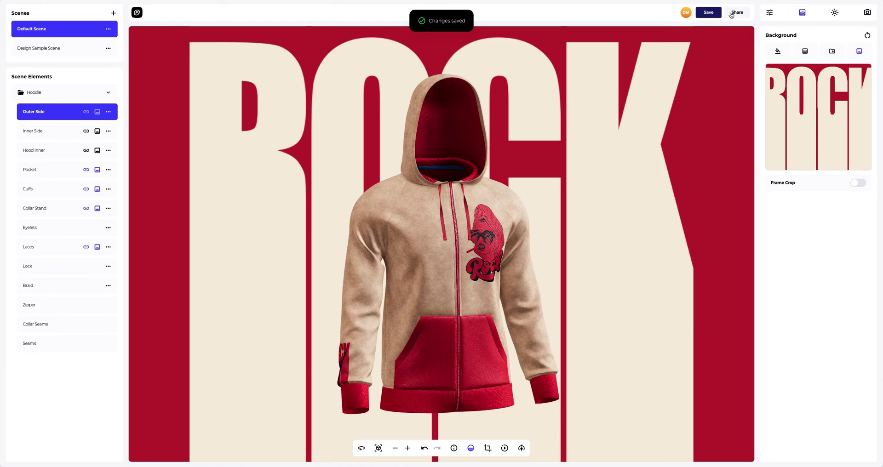
{"action": "left_click", "coordinate": [738, 13]}
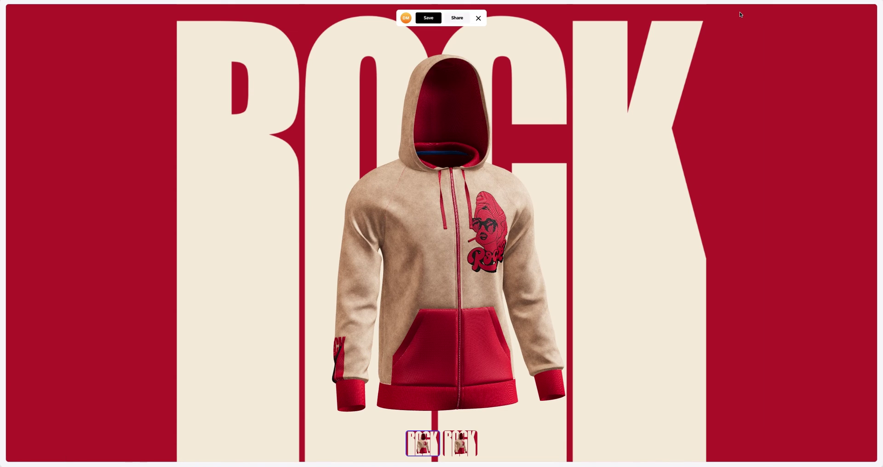
Enable public access in Share Projects to generate a view link and embed code.
{"action": "left_click", "coordinate": [458, 19]}
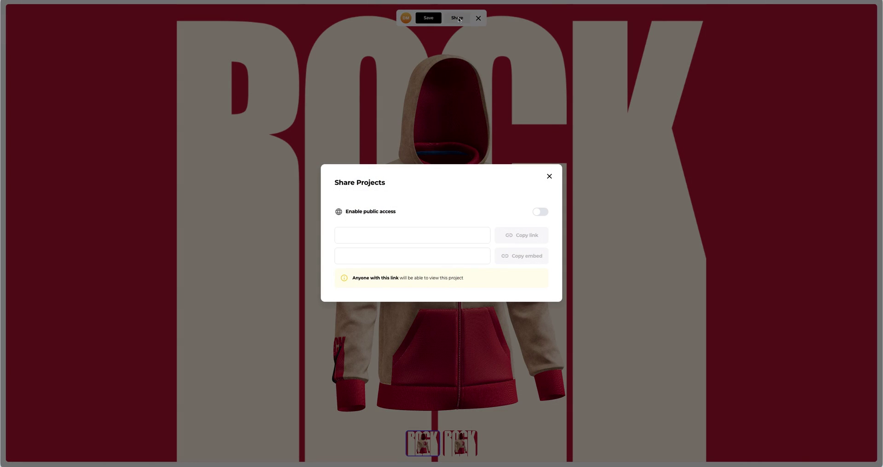
{"action": "left_click", "coordinate": [537, 212]}
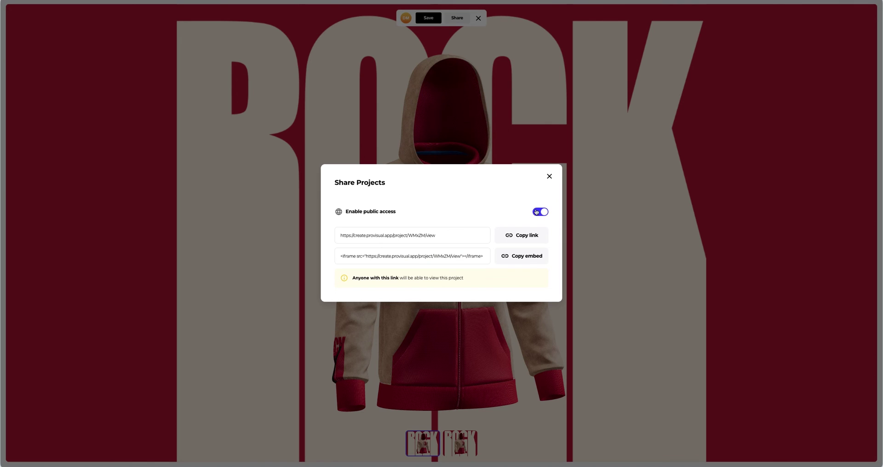